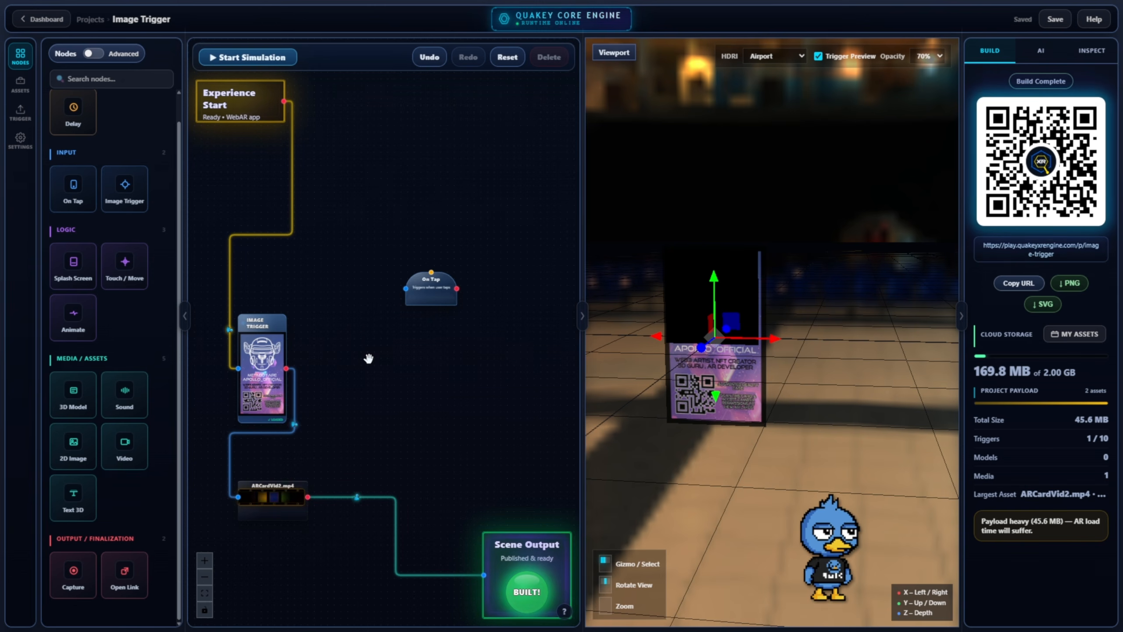
- Connect the Image Trigger node to the On Tap node, positioning On Tap beside the trigger in the node graph
left_click_drag(326, 391, 336, 386)
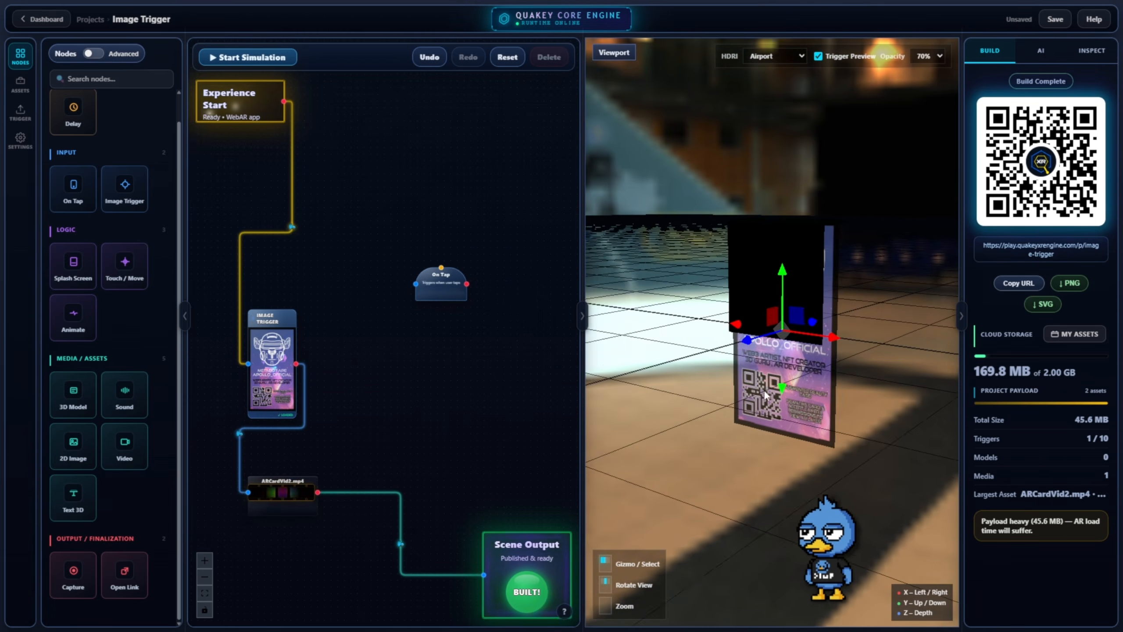
left_click_drag(812, 386, 715, 441)
left_click_drag(558, 427, 597, 423)
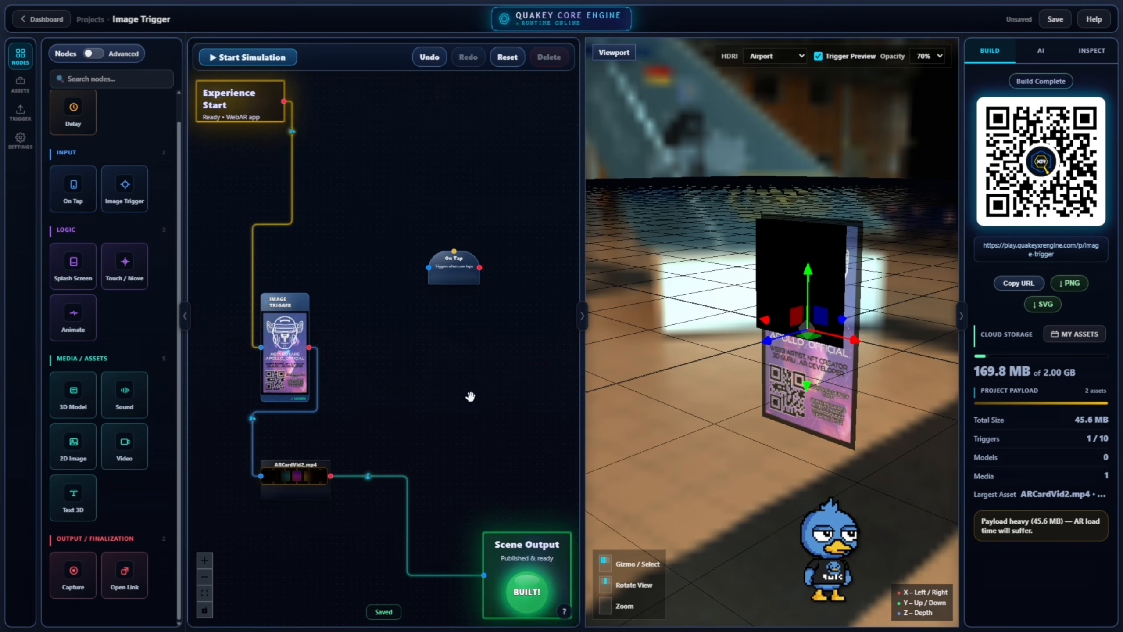
left_click_drag(448, 271, 394, 345)
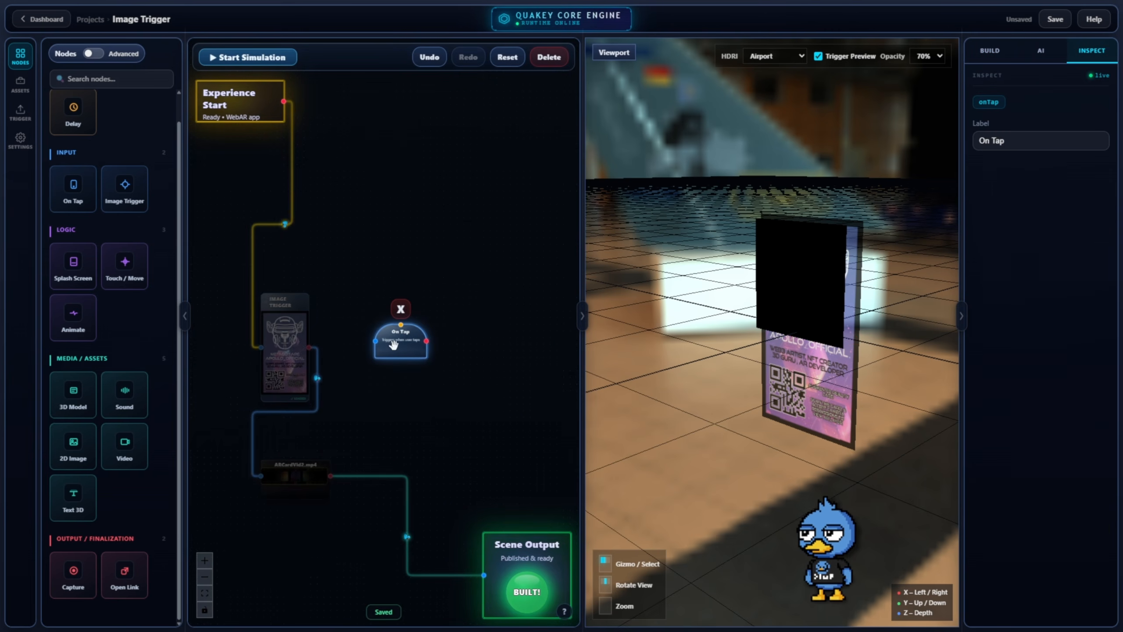
left_click_drag(317, 354, 407, 386)
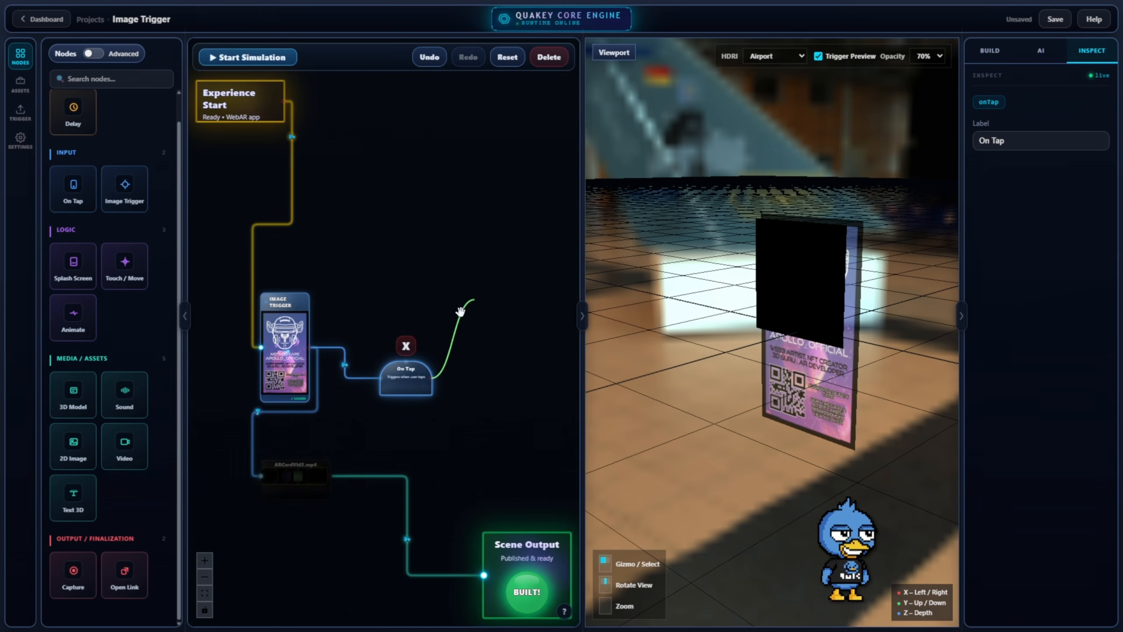
left_click_drag(460, 312, 455, 341)
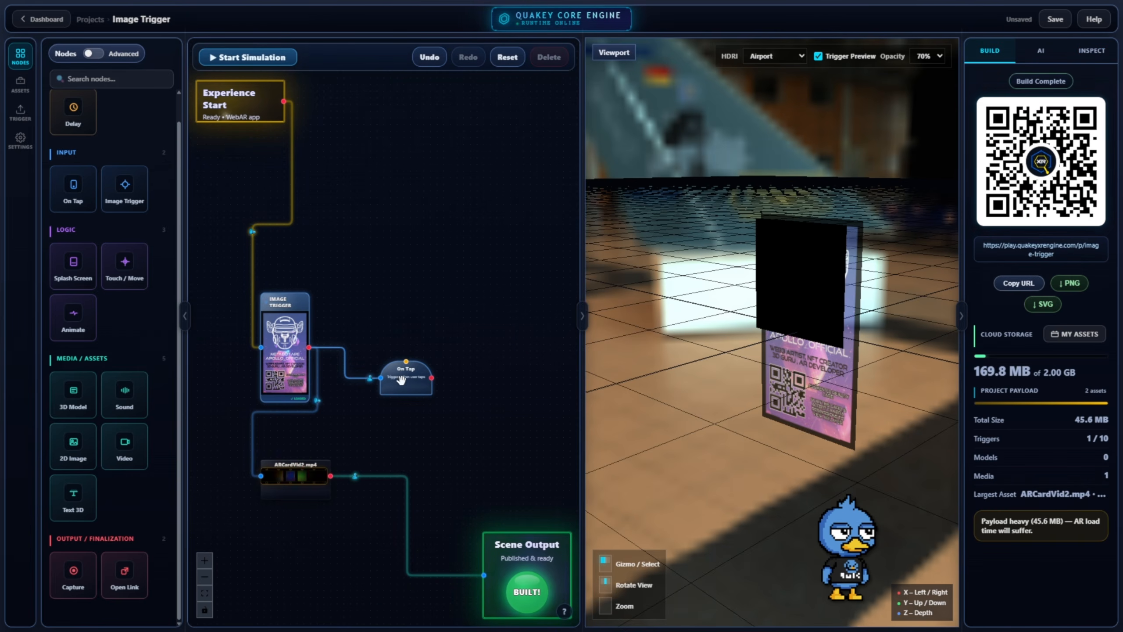
mouse_move(404, 386)
left_mouse_down()
mouse_move(384, 383)
mouse_move(419, 383)
left_mouse_up()
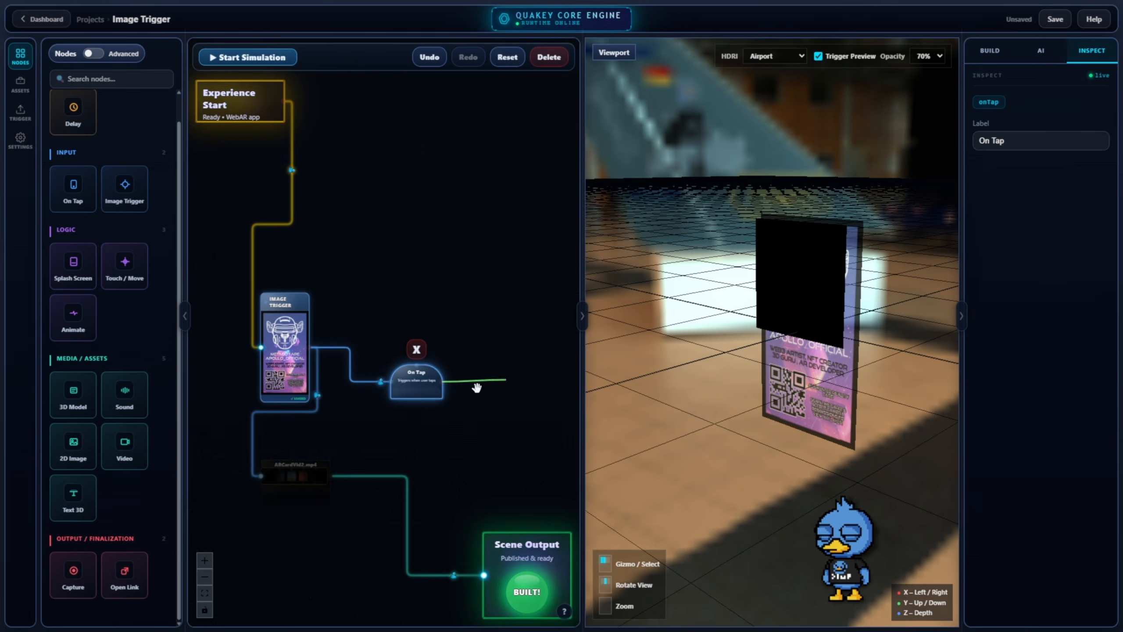
left_click_drag(477, 387, 478, 388)
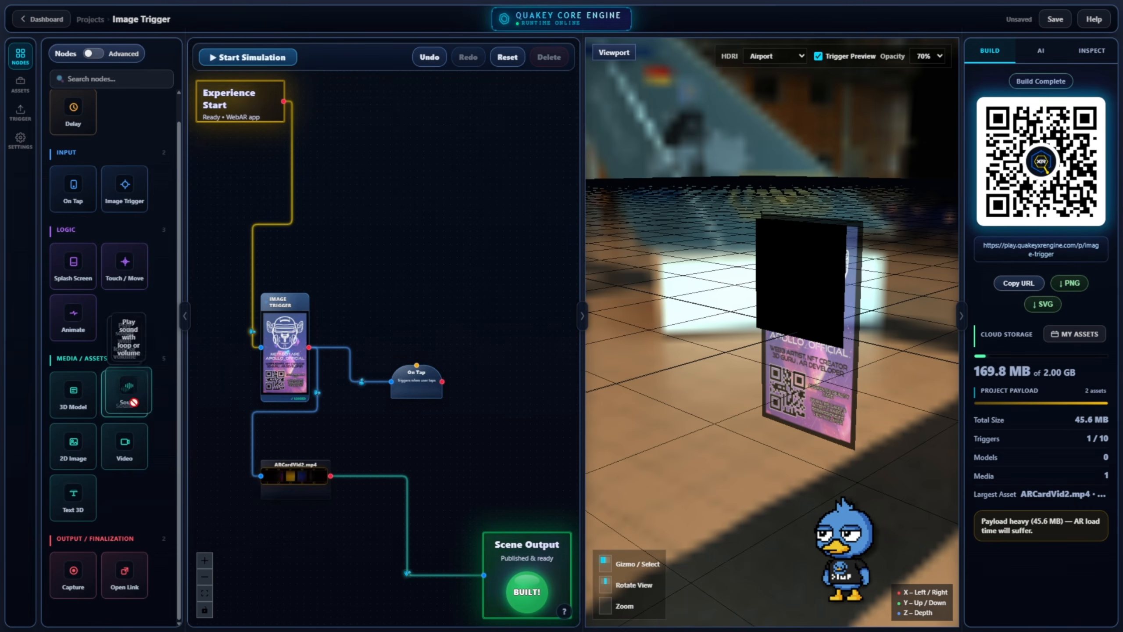
- Add a Sound node wired between On Tap and Scene Output, and delete it from the graph
left_click_drag(533, 421, 481, 415)
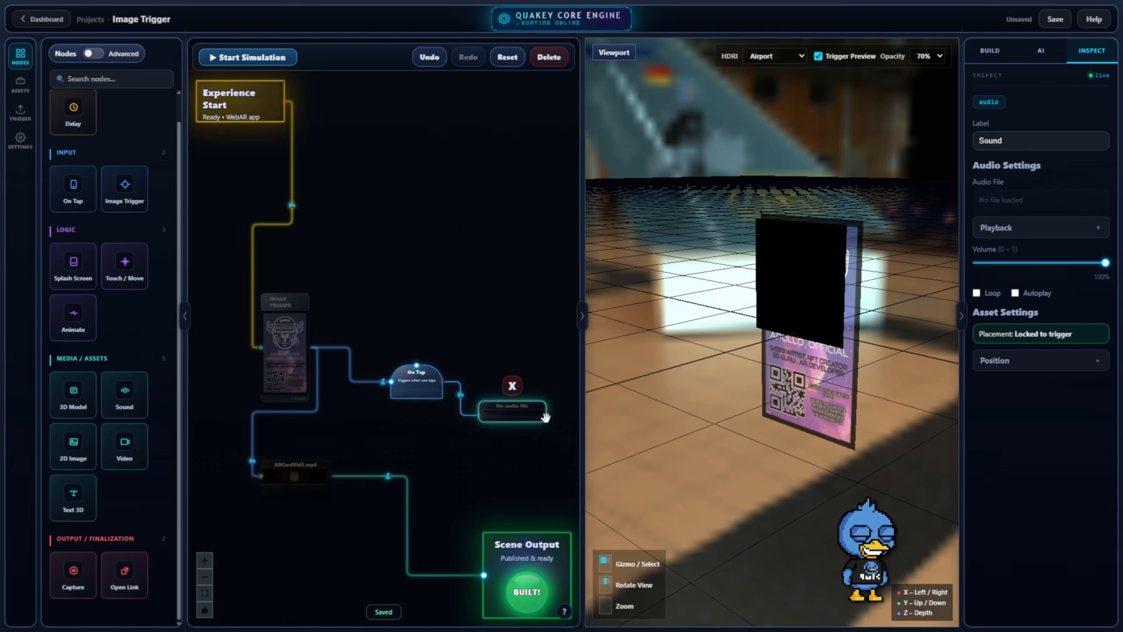
left_click_drag(480, 563, 484, 575)
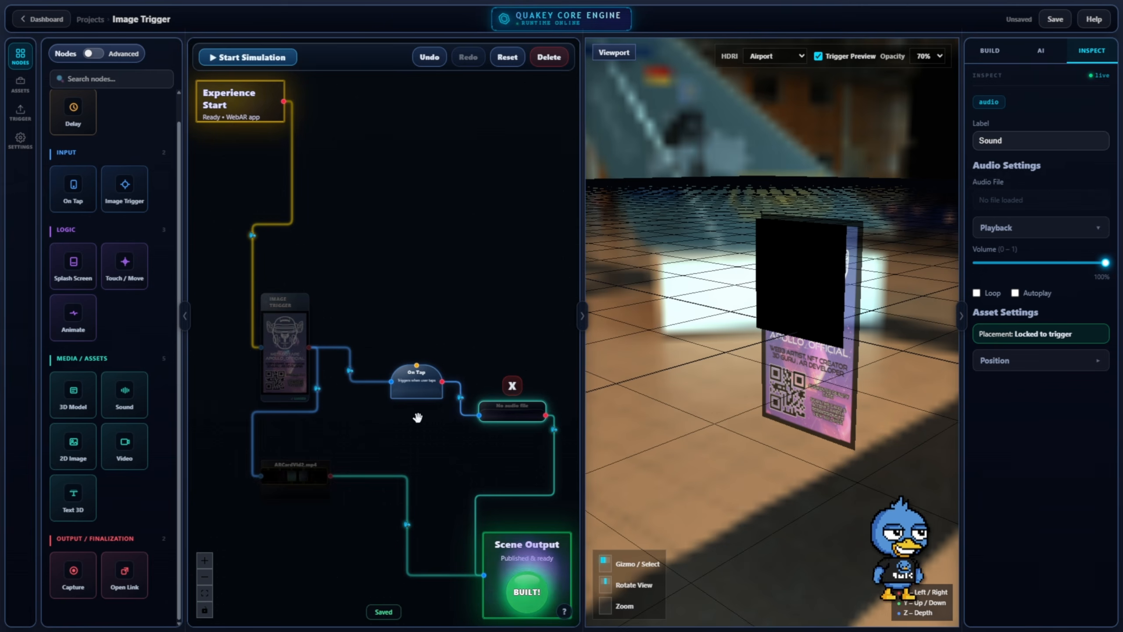
left_click(420, 386)
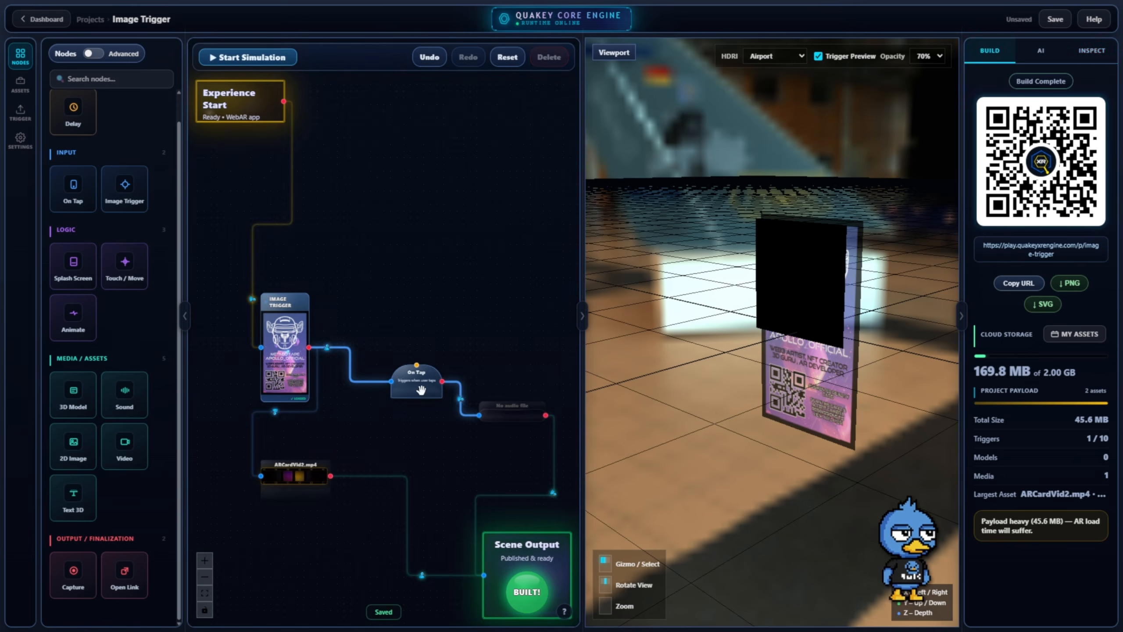
left_click(517, 413)
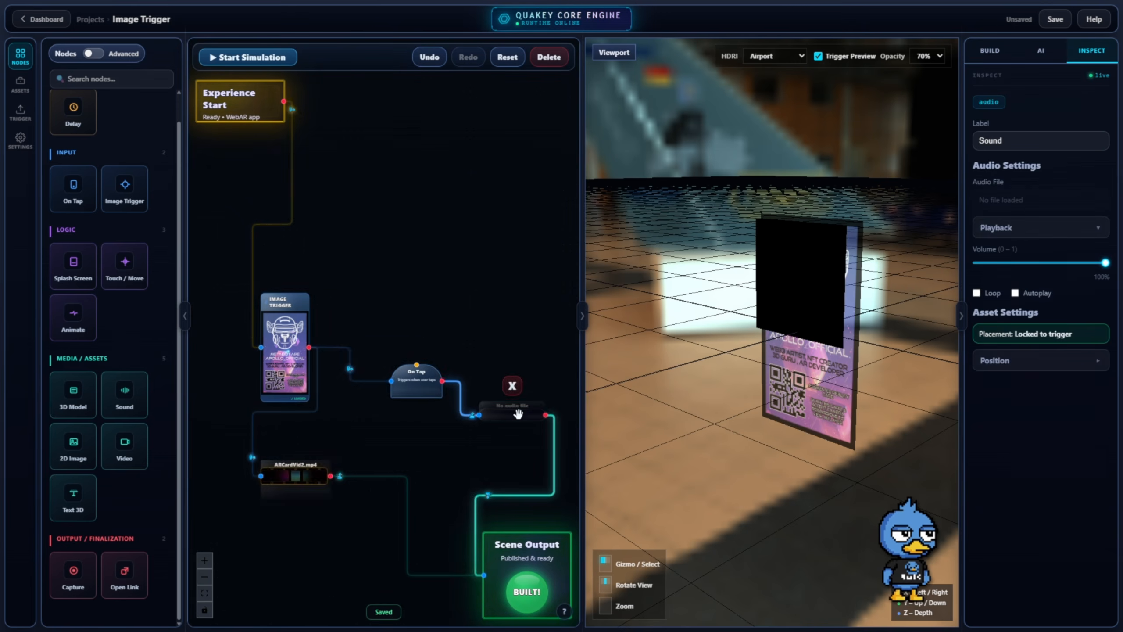
left_click_drag(513, 408, 505, 419)
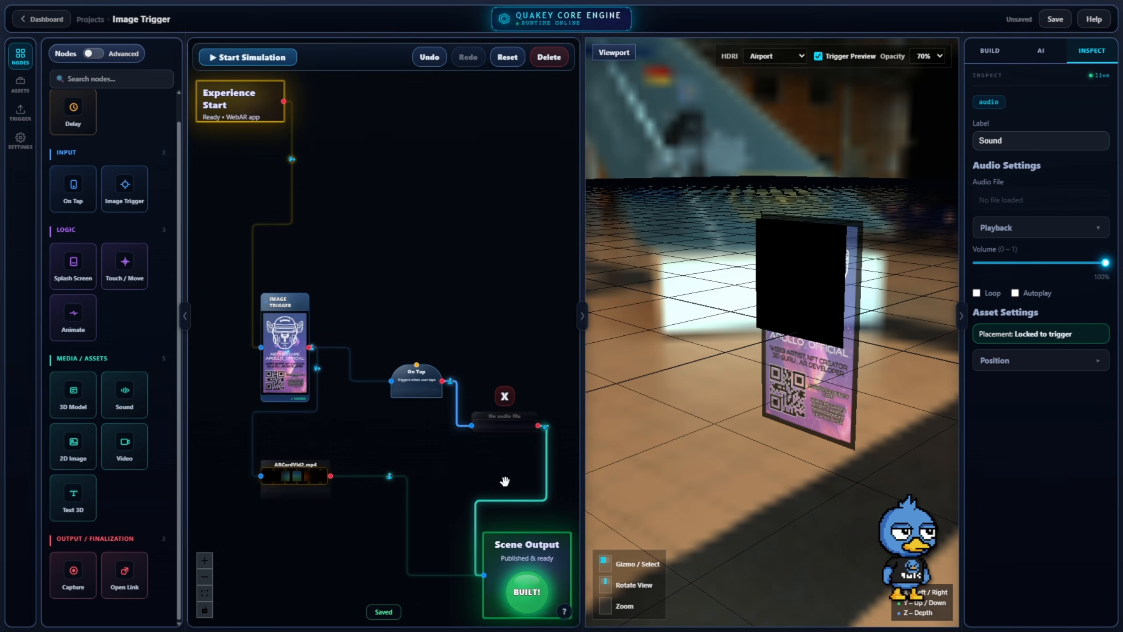
left_click(504, 393)
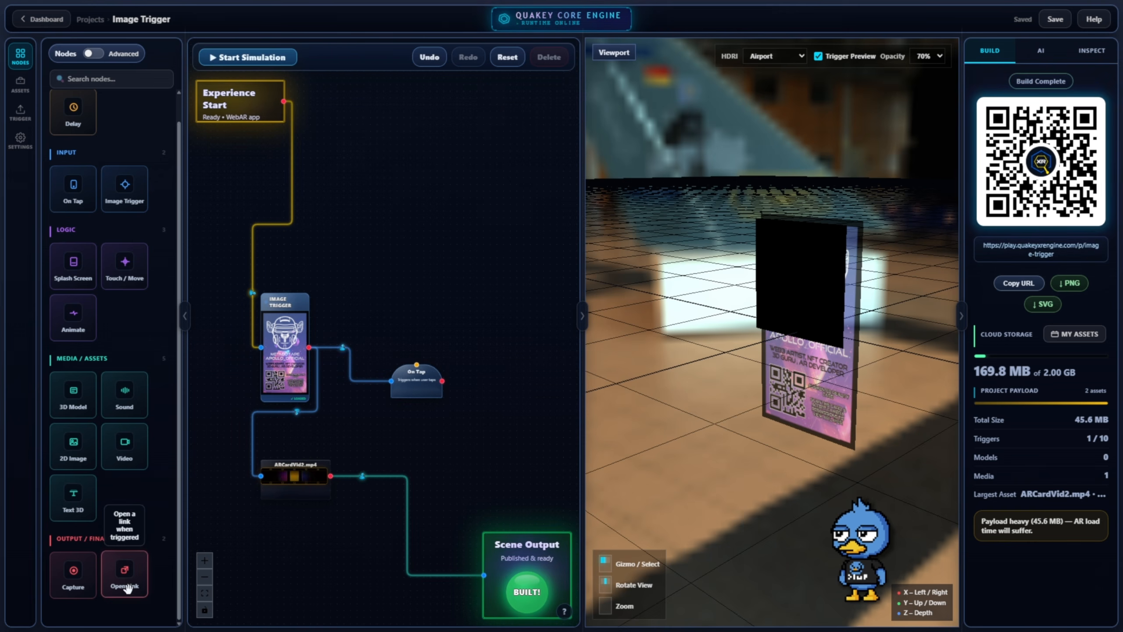
- Add an Open Link node wired between On Tap and Scene Output, and place both nodes higher in the graph
left_click_drag(118, 584, 490, 391)
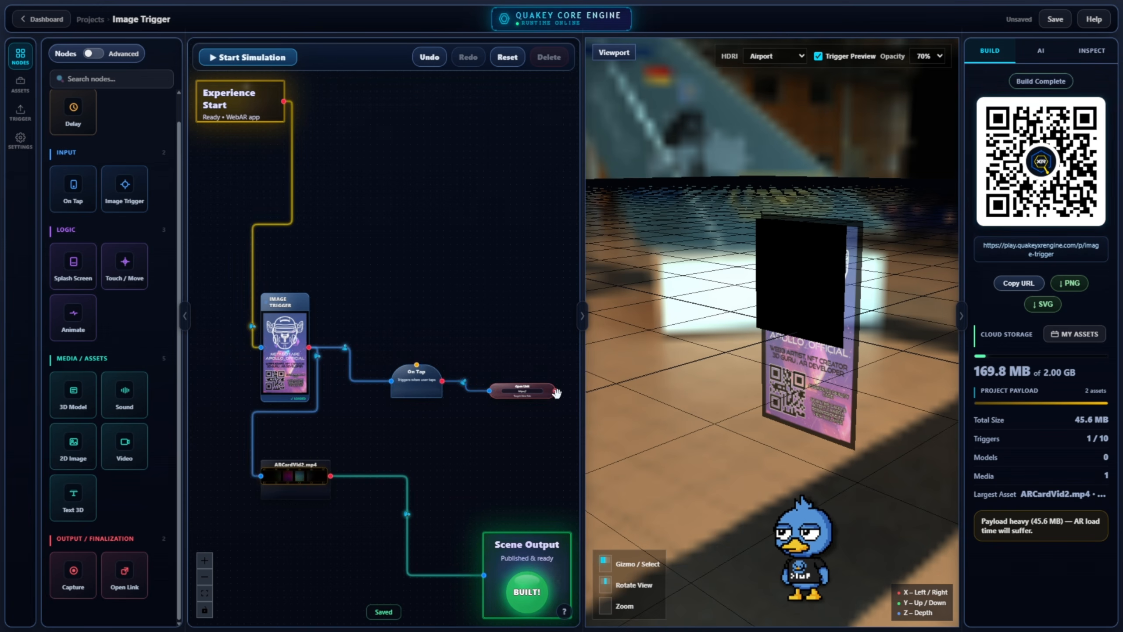
left_click_drag(556, 389, 490, 575)
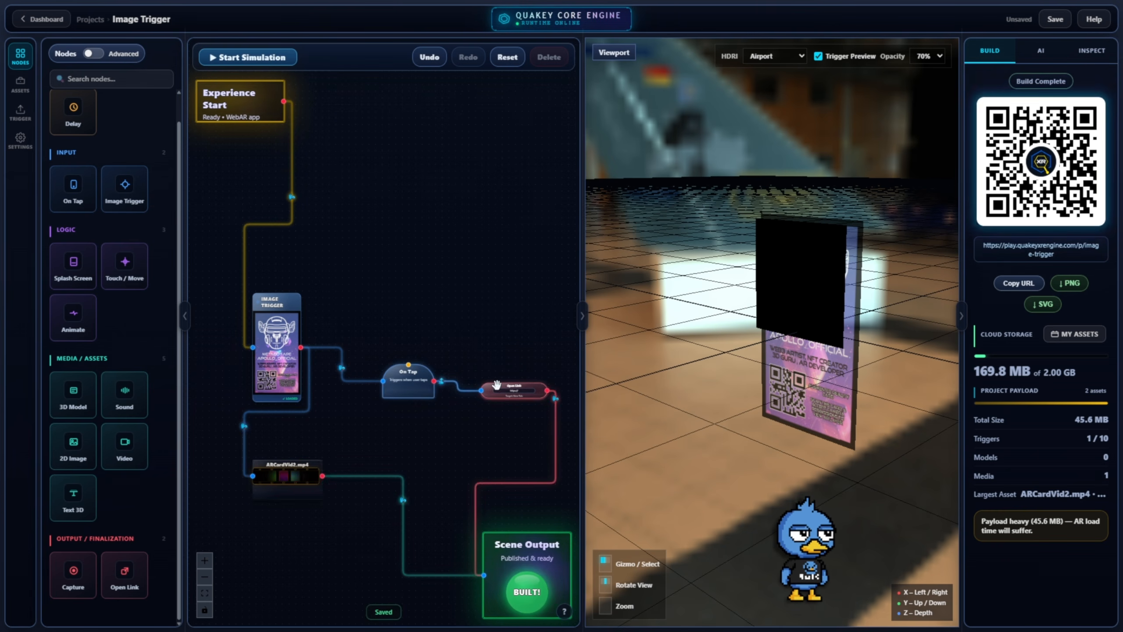
left_click(510, 391)
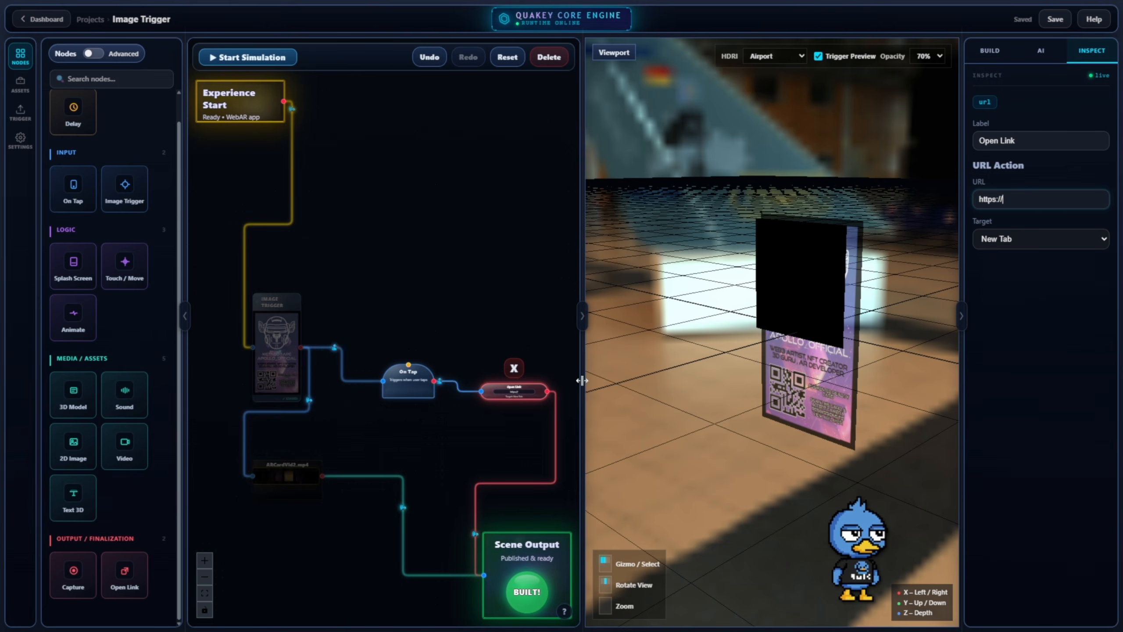
left_click(404, 379)
left_click(473, 347)
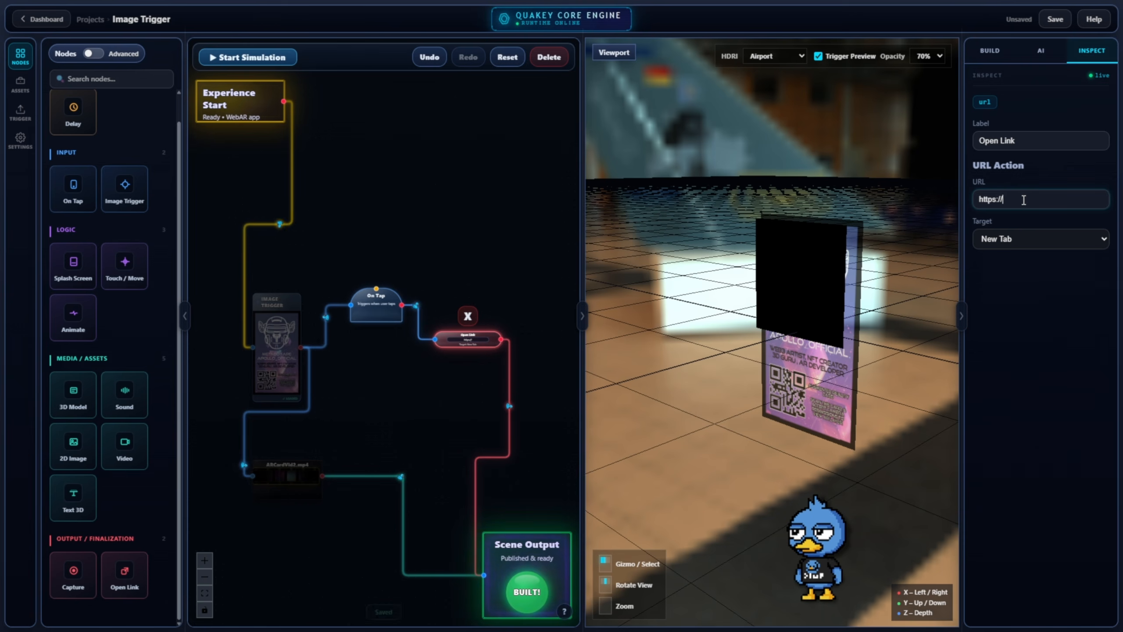
type("Quakeyxr.com")
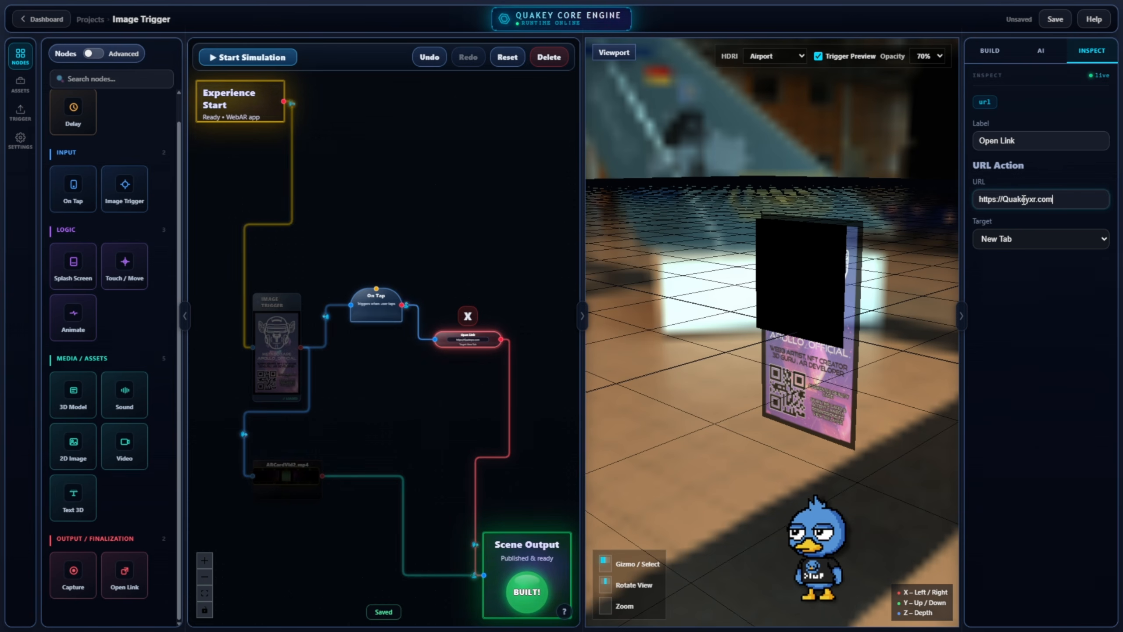
left_click(1003, 200)
type("www.")
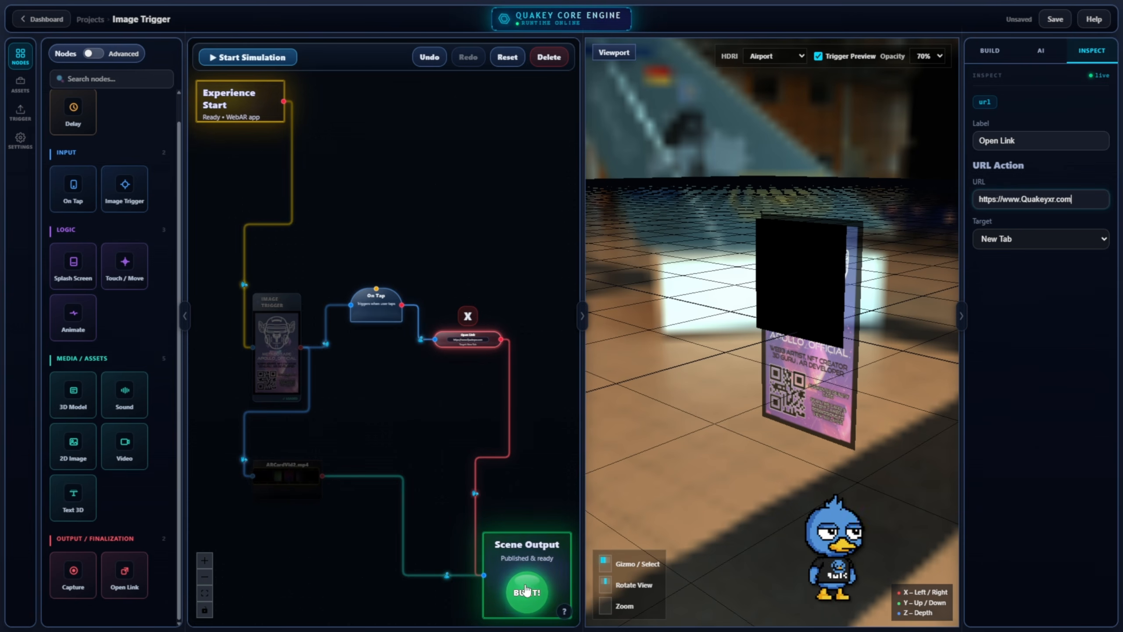
left_click(532, 595)
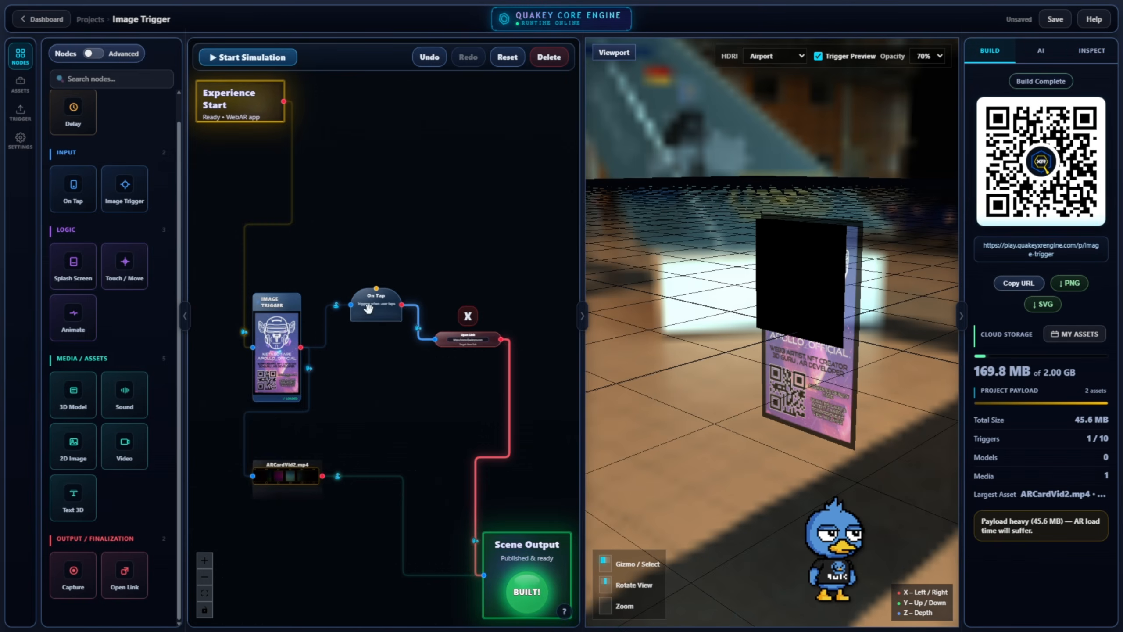
- Rearrange the On Tap and Open Link nodes between the Image Trigger and Scene Output
left_click_drag(775, 312, 804, 310)
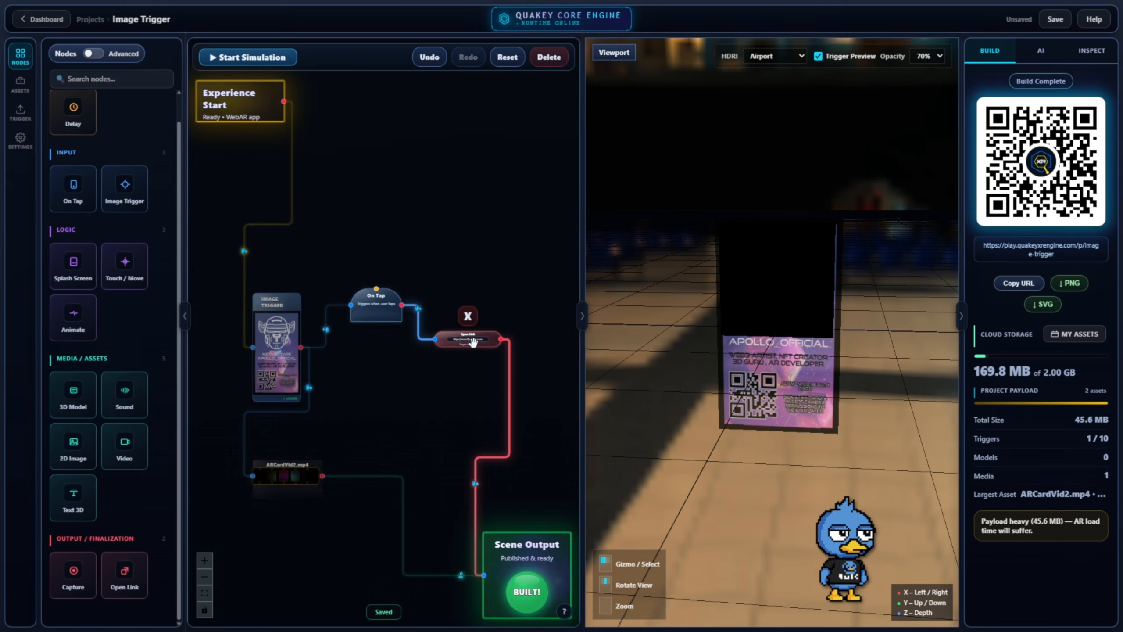
left_click(489, 340)
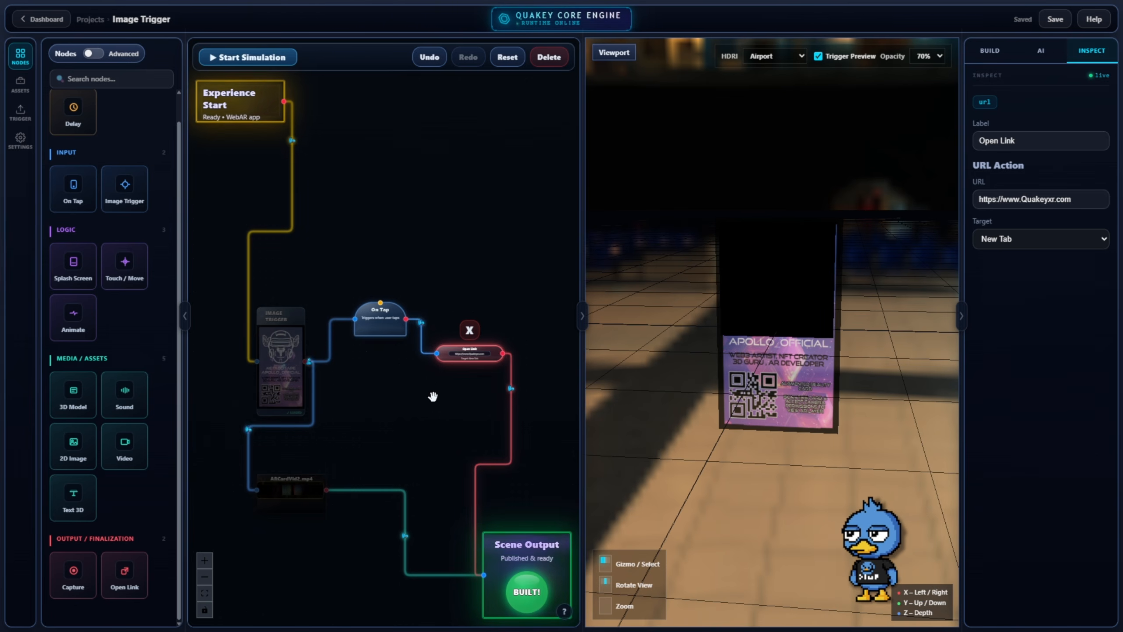
left_click_drag(377, 323, 367, 319)
mouse_move(473, 357)
left_mouse_down()
mouse_move(454, 369)
mouse_move(467, 371)
left_mouse_up()
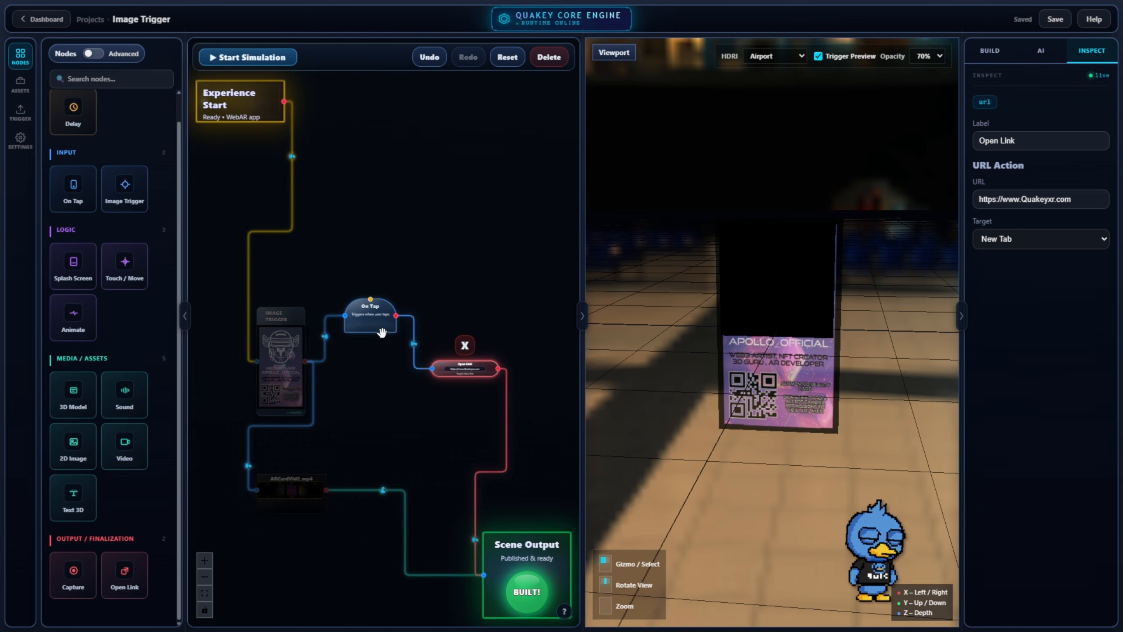
mouse_move(376, 324)
left_mouse_down()
mouse_move(386, 340)
mouse_move(377, 331)
left_mouse_up()
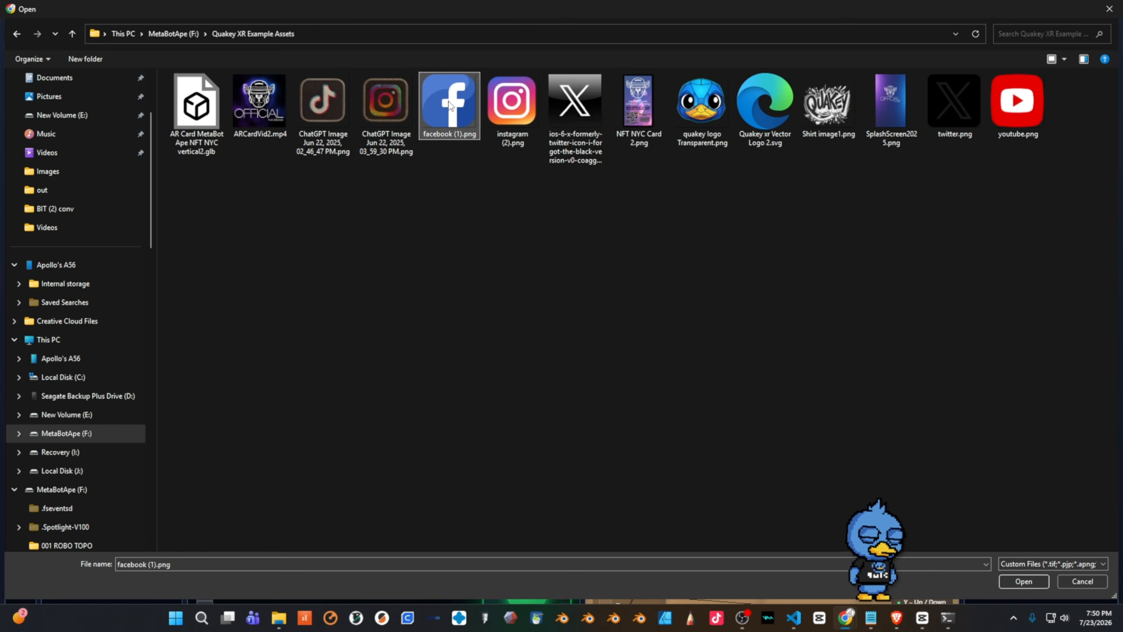
- Upload facebook (1).png and add it to the graph as an image node above On Tap
double_click(450, 105)
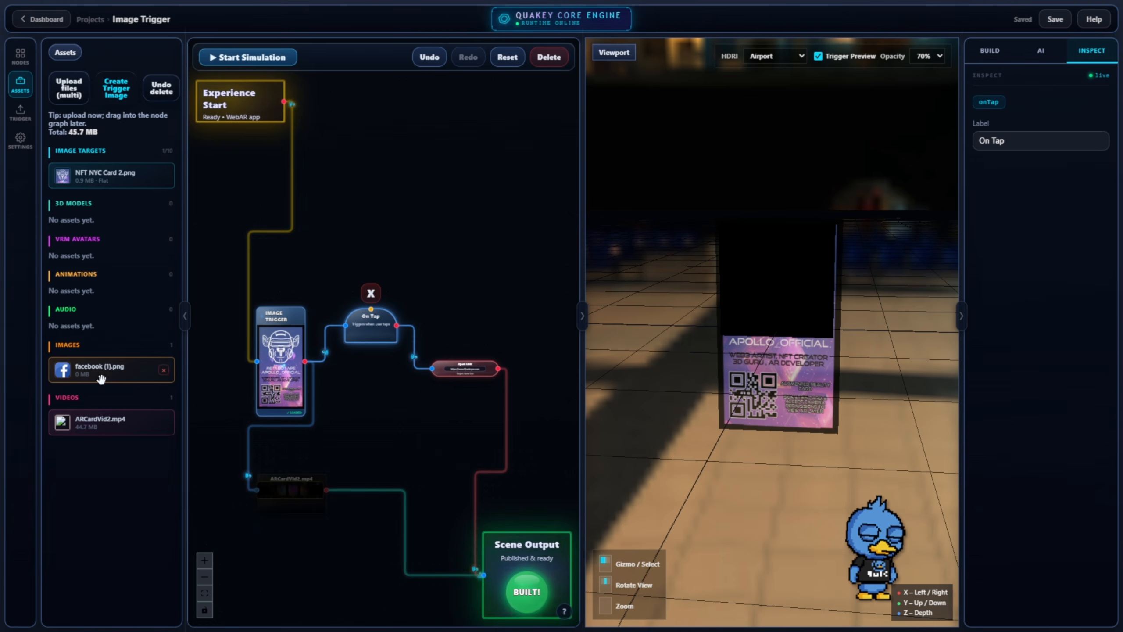
left_click_drag(102, 379, 349, 220)
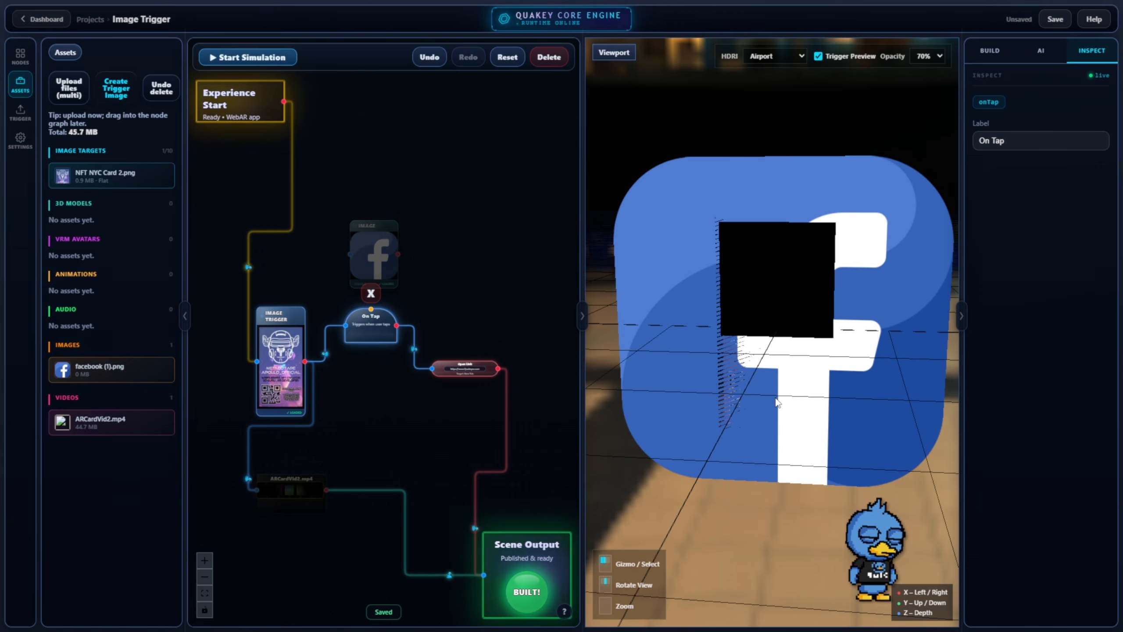
left_click_drag(357, 258, 326, 256)
left_click(389, 330)
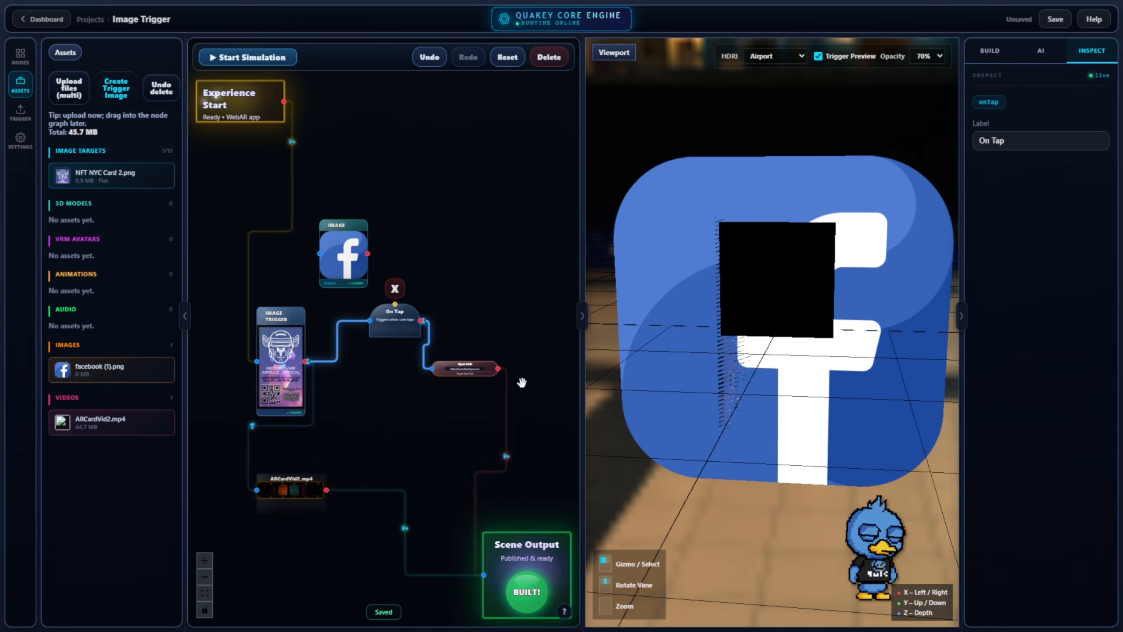
- Scale the Facebook image to an overall size of 0.1233 and place it beside the upper right side of the trigger card
left_click(343, 256)
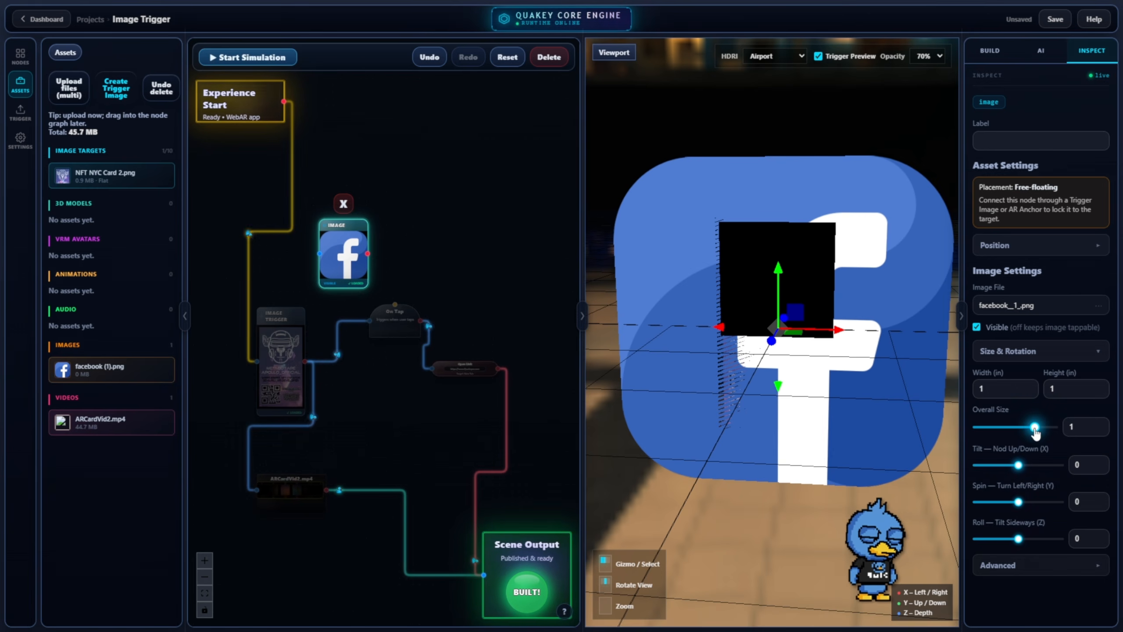
left_click_drag(1034, 427, 1019, 427)
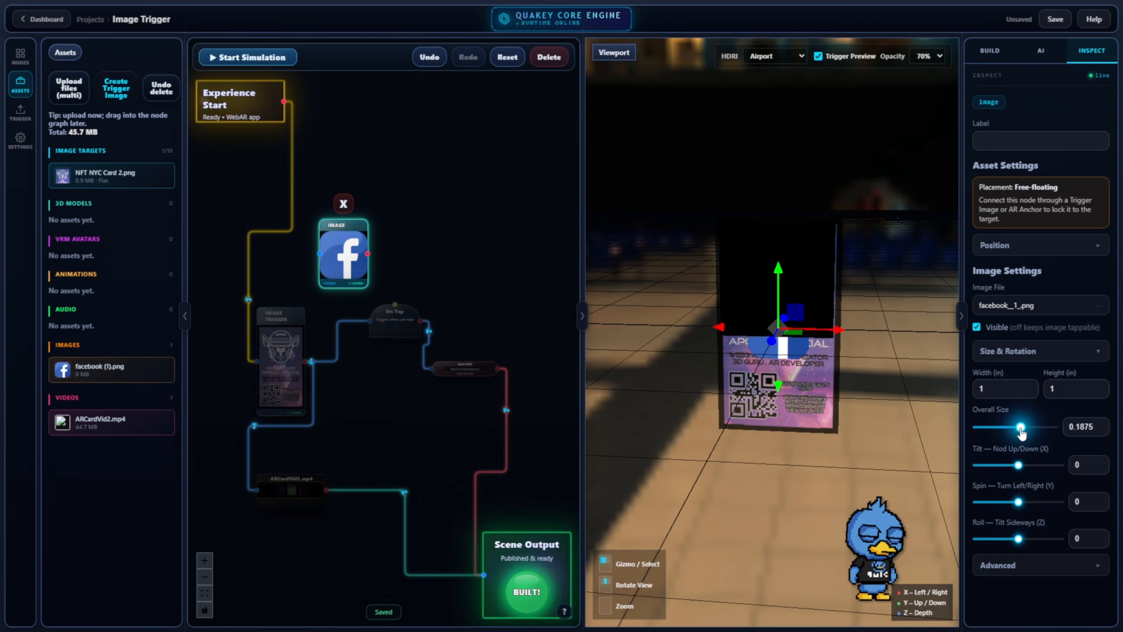
left_click_drag(838, 330, 939, 332)
left_click_drag(877, 269, 883, 177)
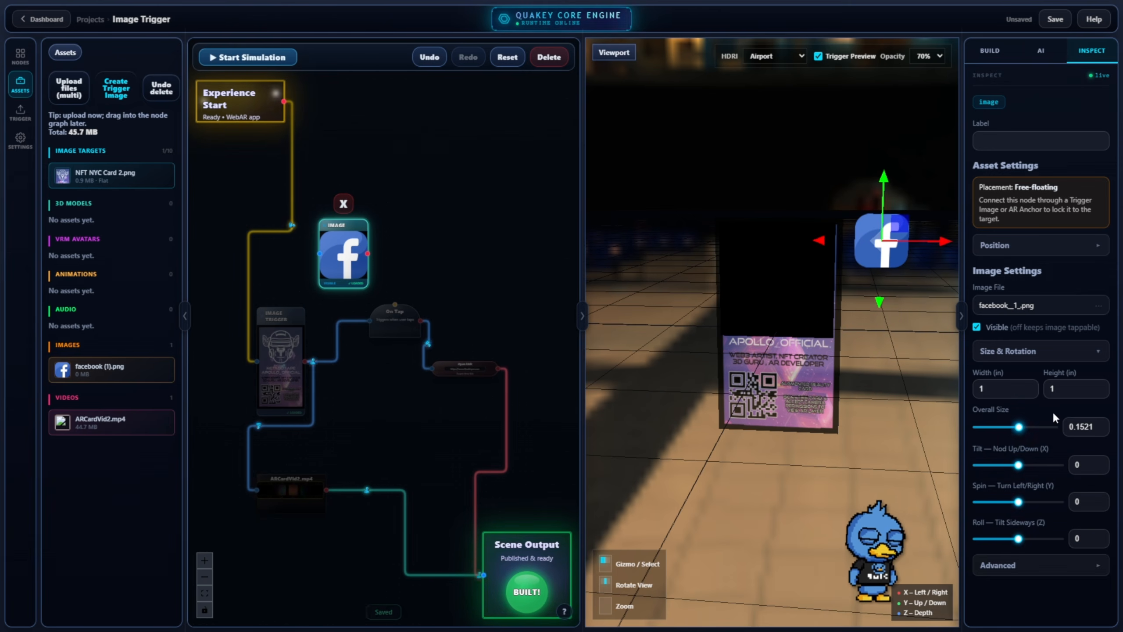
left_click_drag(1019, 431, 1016, 431)
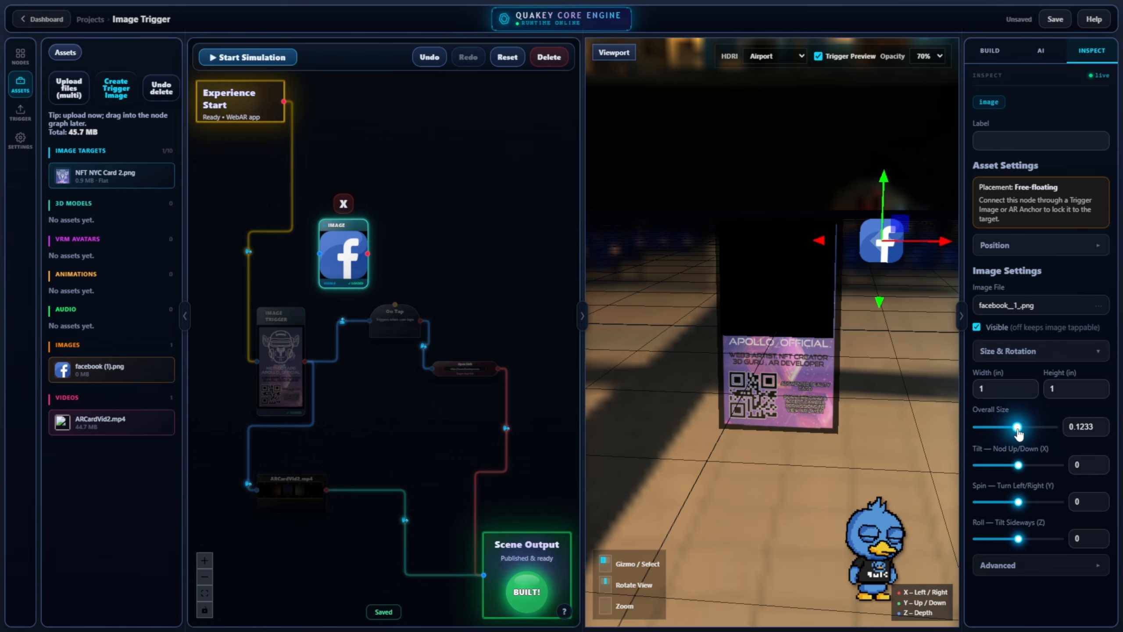
left_click_drag(943, 241, 955, 243)
left_click_drag(897, 182, 899, 176)
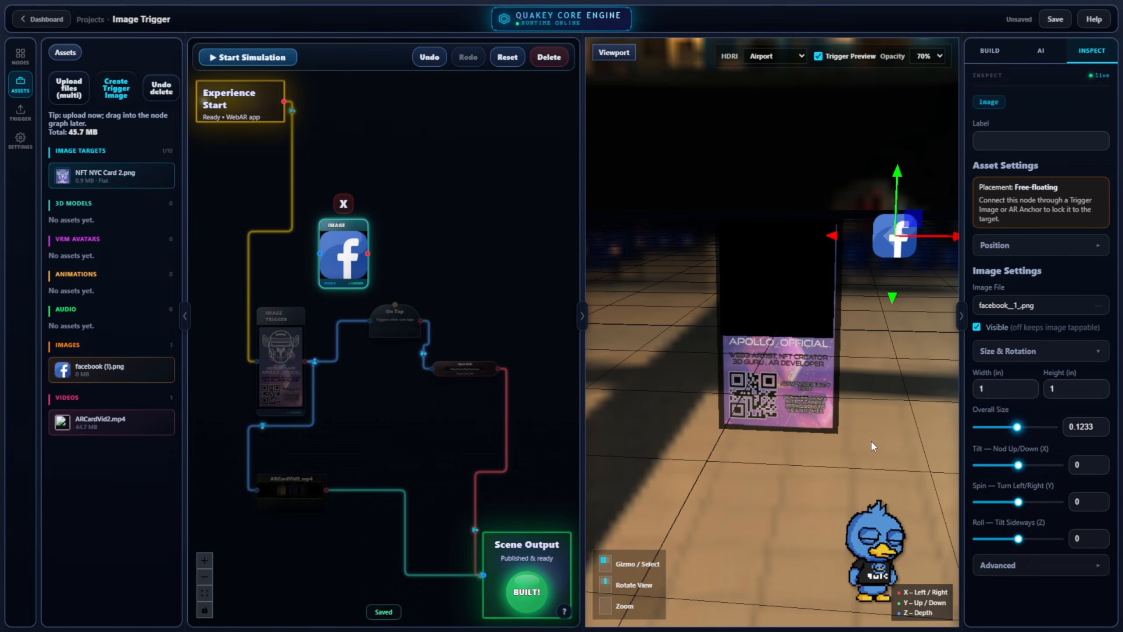
- Connect the Image Trigger to the Facebook image node, and the image node to Scene Output
left_click_drag(872, 443, 838, 389)
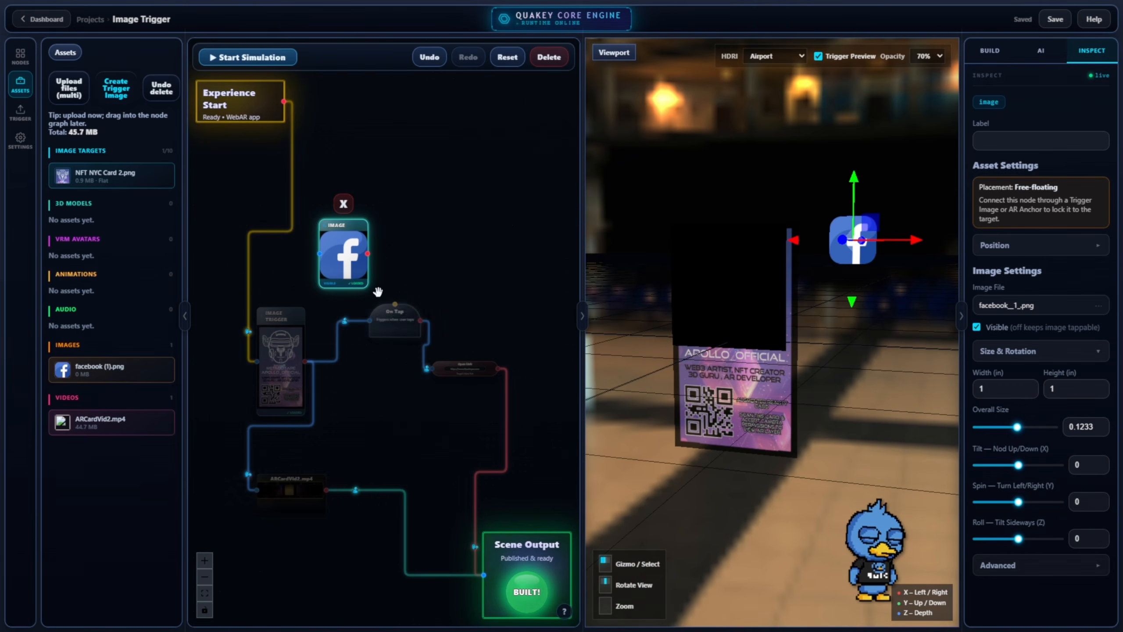
left_click_drag(317, 362, 317, 251)
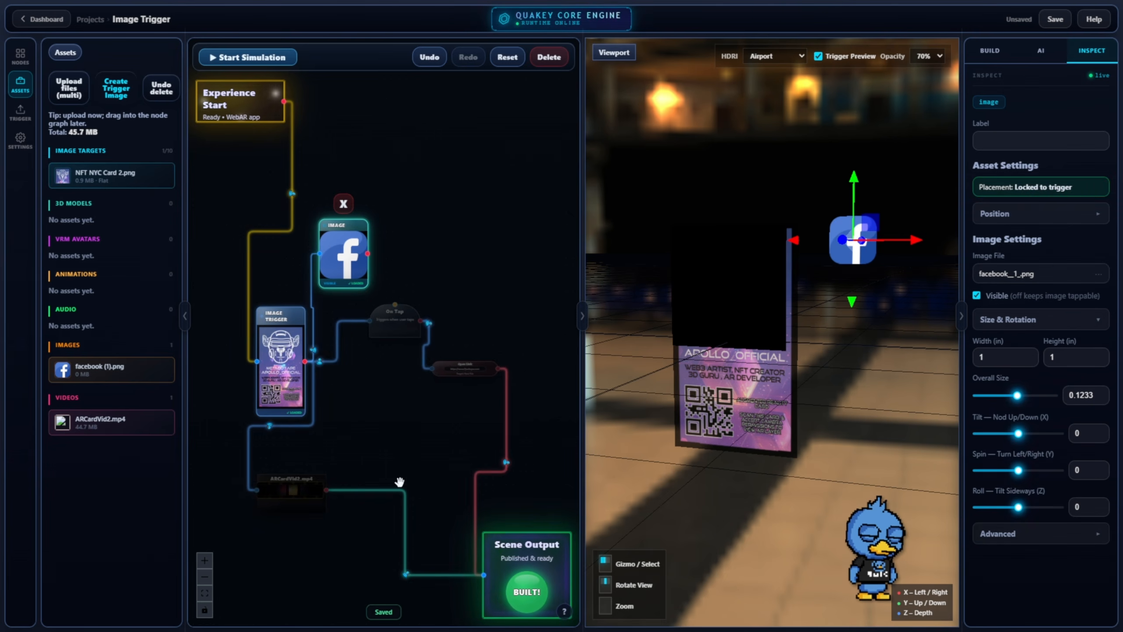
left_click_drag(359, 441, 485, 575)
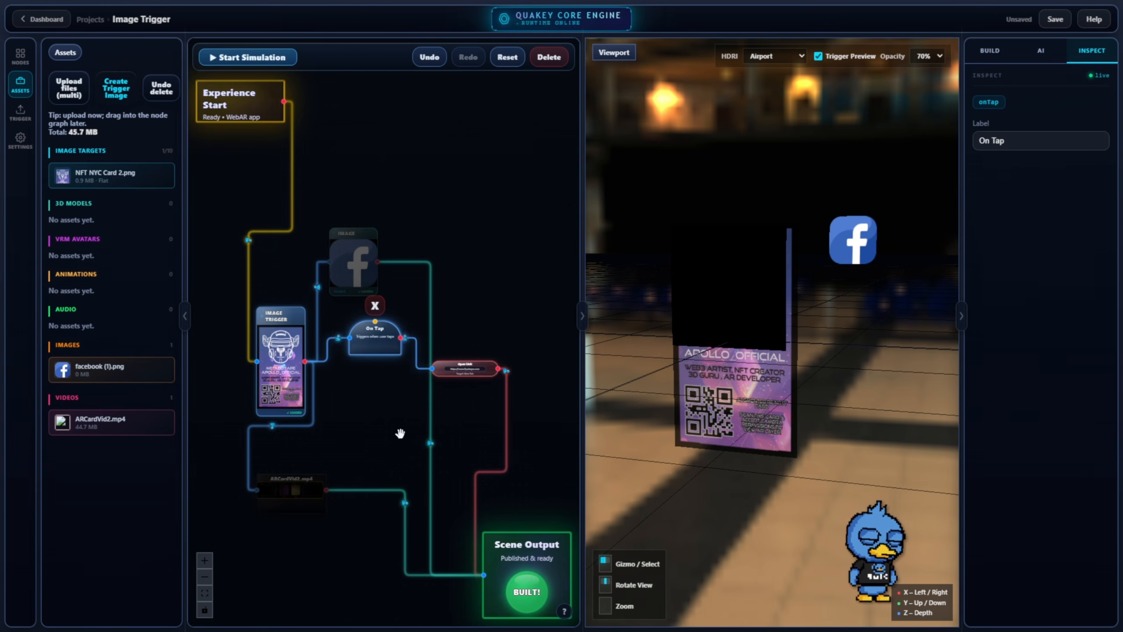
- Set the Open Link node's URL to the Facebook web address, keeping New Tab as the target
left_click(464, 368)
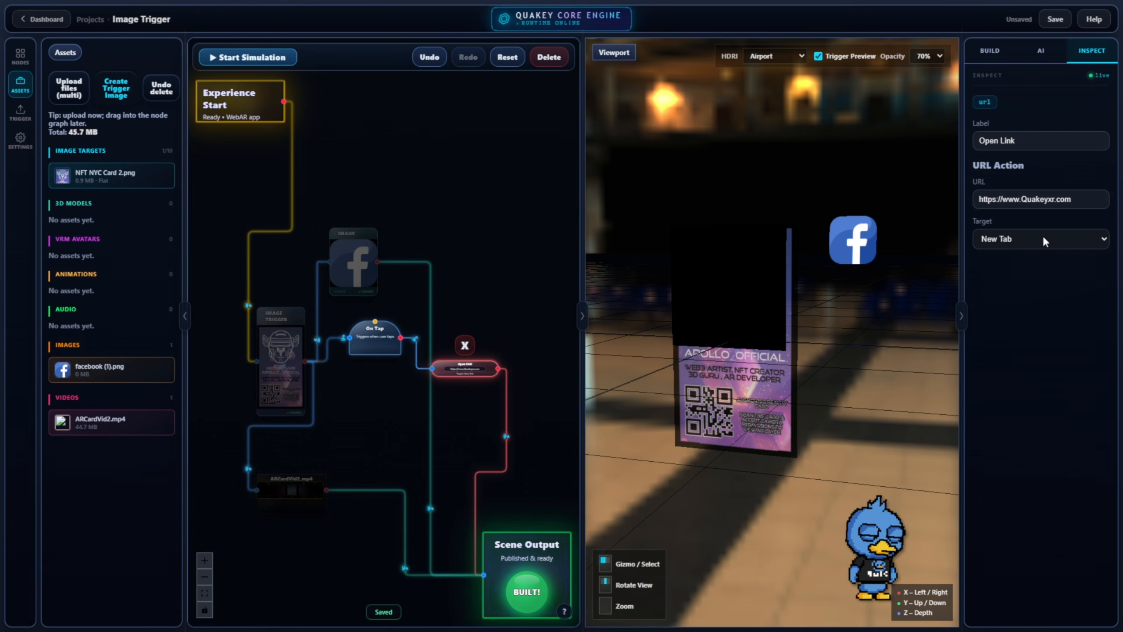
left_click_drag(1073, 200, 1009, 196)
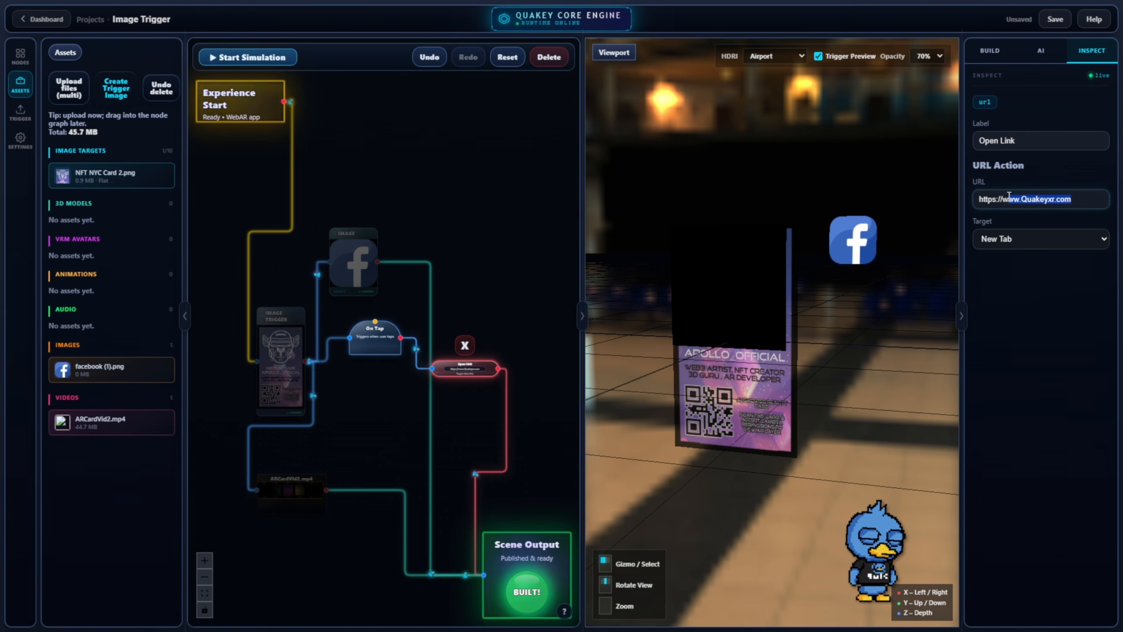
left_click(1078, 199)
key("BackSpace")
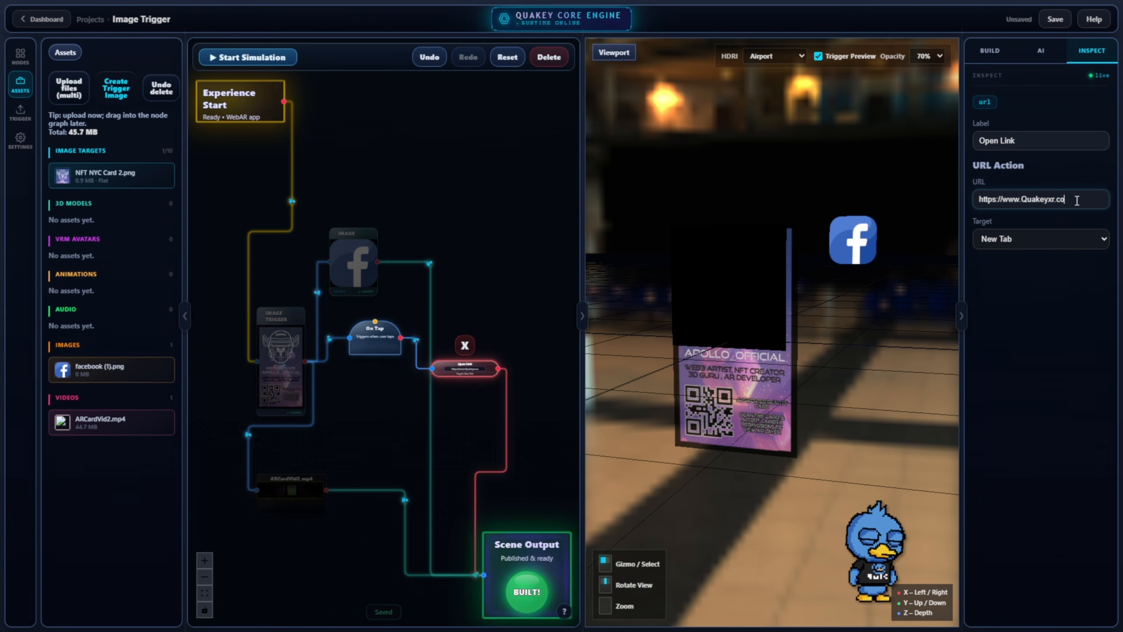
key("BackSpace")
key("BackSpace")
key("BackSpace")
key("BackSpace")
key("BackSpace")
key("BackSpace")
key("BackSpace")
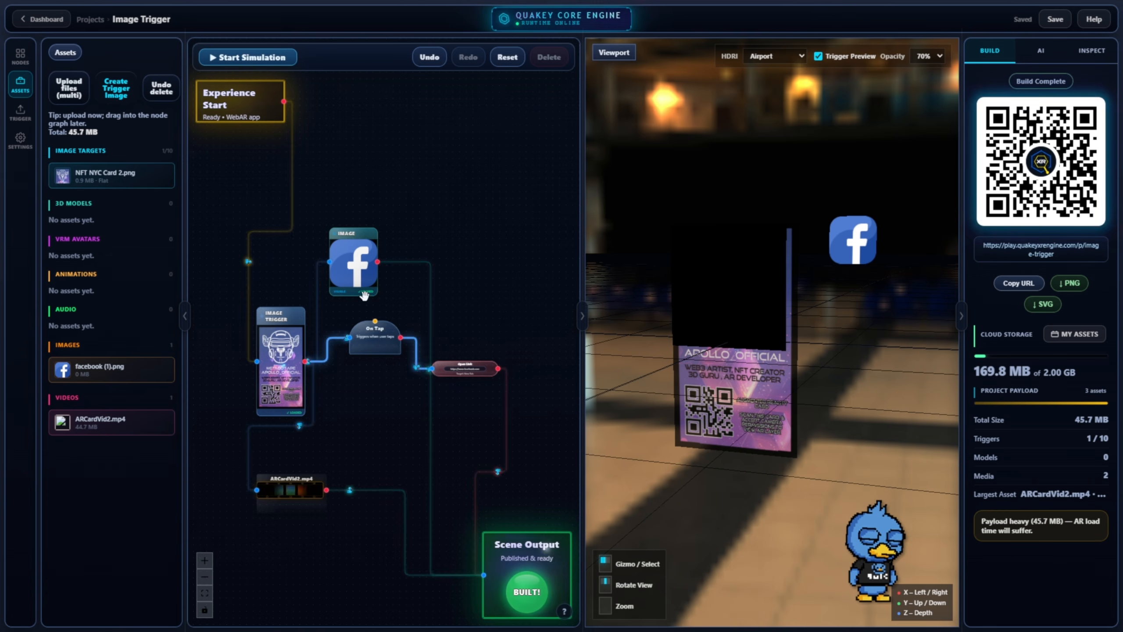
- Delete the connection between the Facebook image and Scene Output, and connect the image node to On Tap's image input instead
left_click(432, 286)
left_click(549, 57)
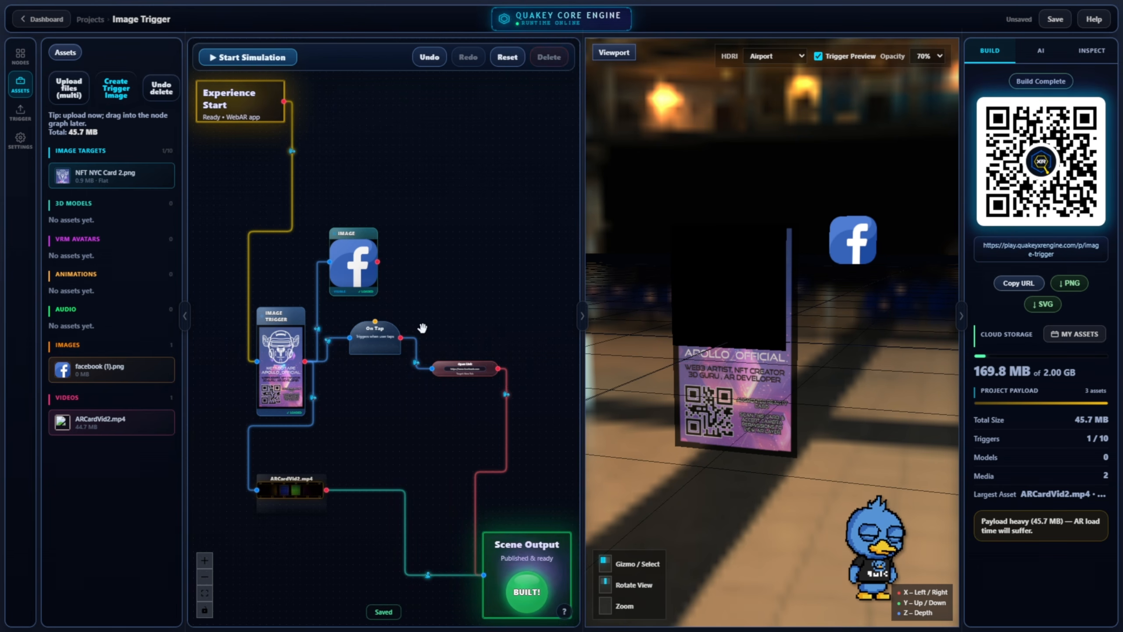
left_click_drag(378, 263, 375, 322)
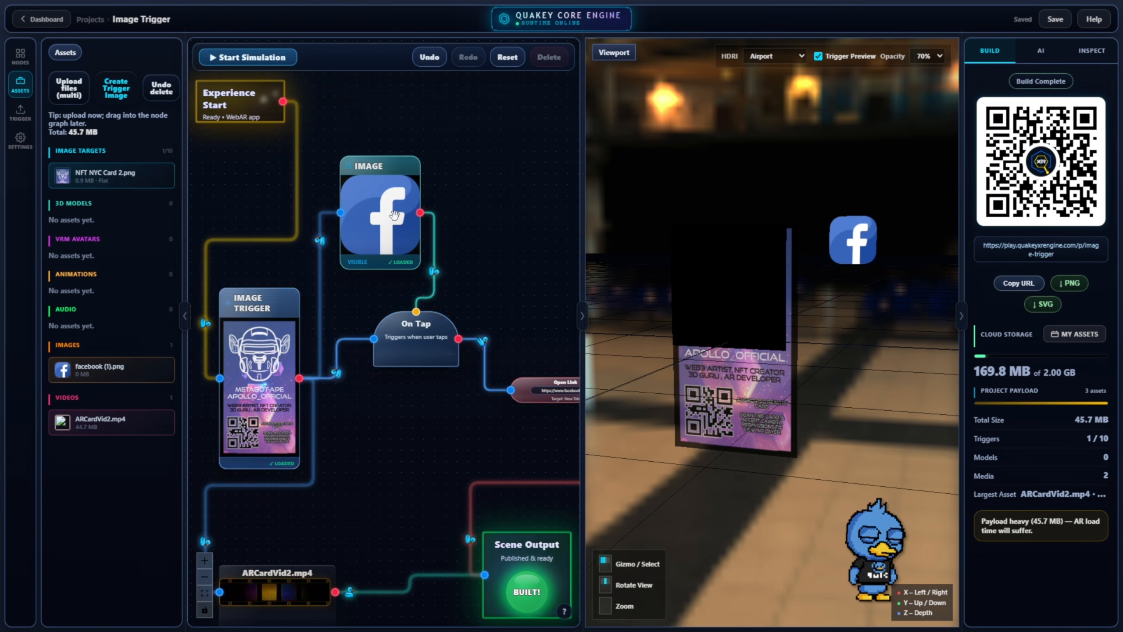
left_click(398, 216)
left_click_drag(398, 216, 393, 189)
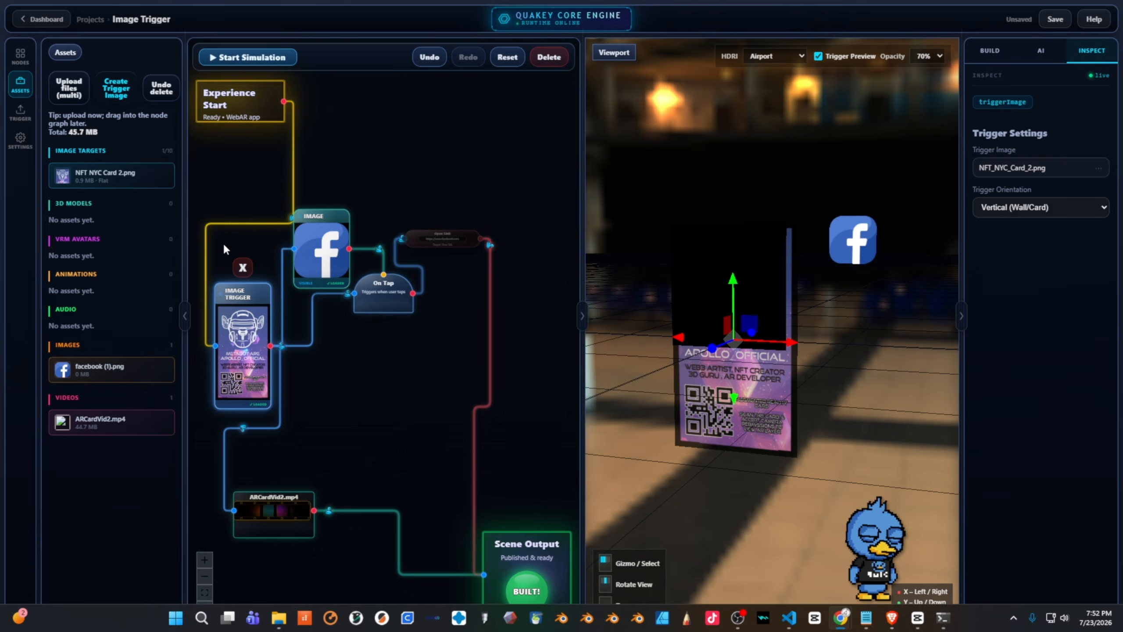
- Upload instagram (2).png and add it to the graph as an image node below the Facebook image node
left_click(70, 89)
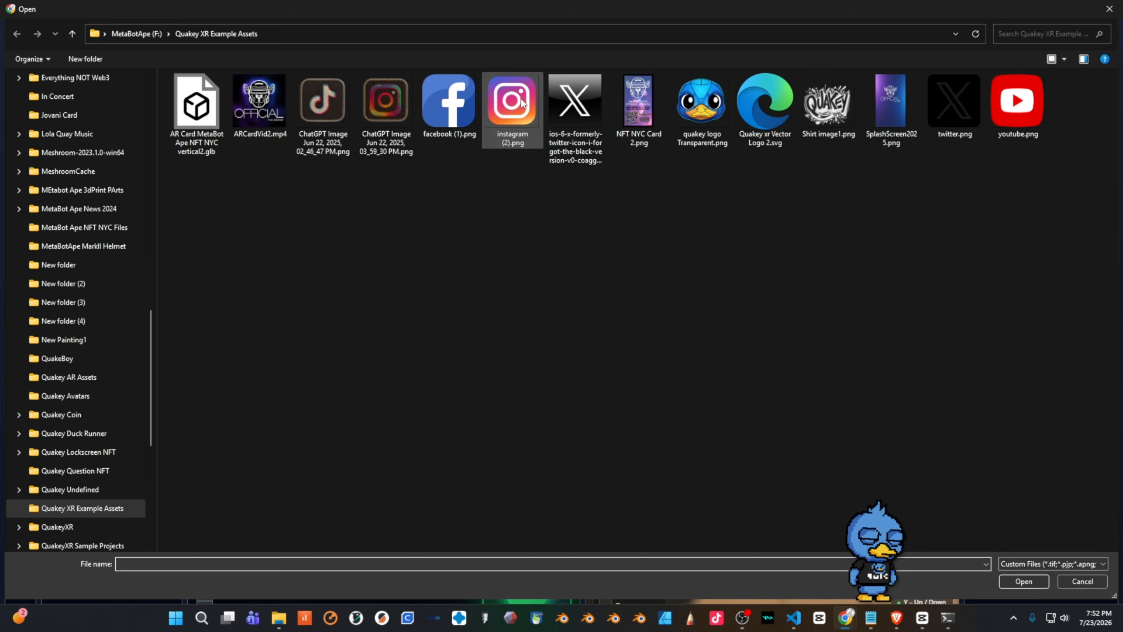
double_click(521, 101)
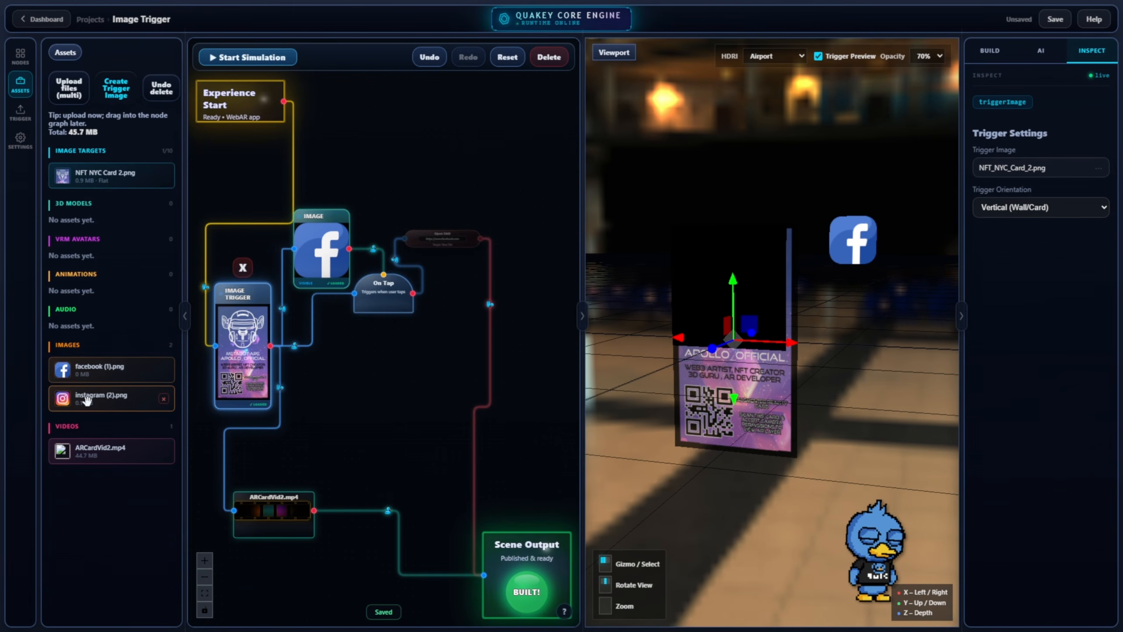
left_click_drag(91, 408, 354, 414)
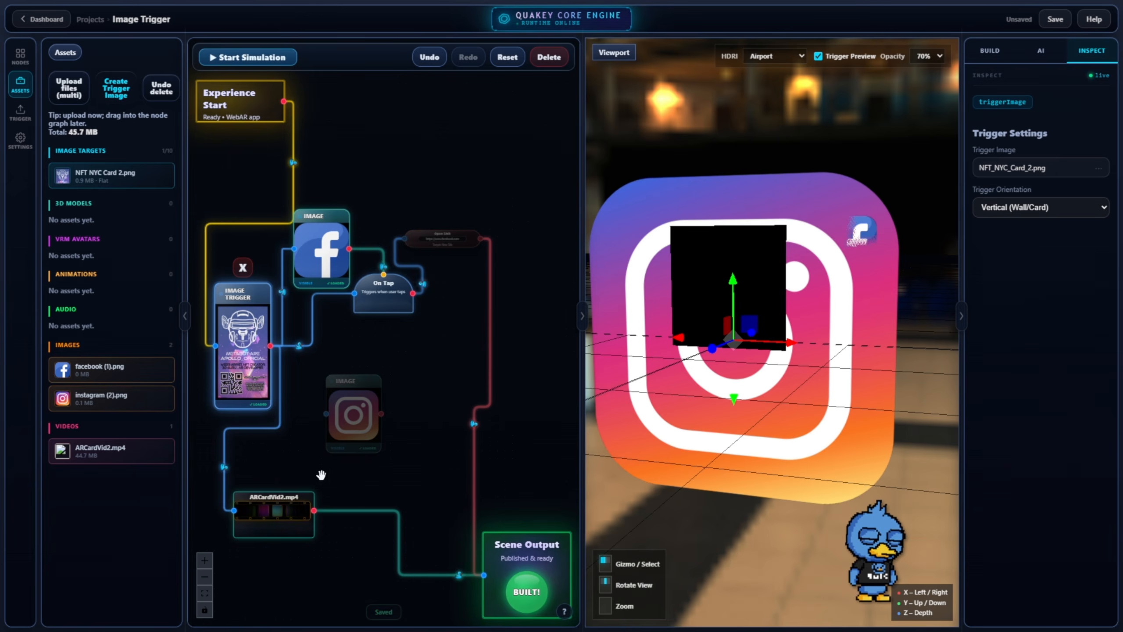
- Scale the Instagram image to an overall size of 0.136 and place it directly below the Facebook icon beside the card
left_click(354, 416)
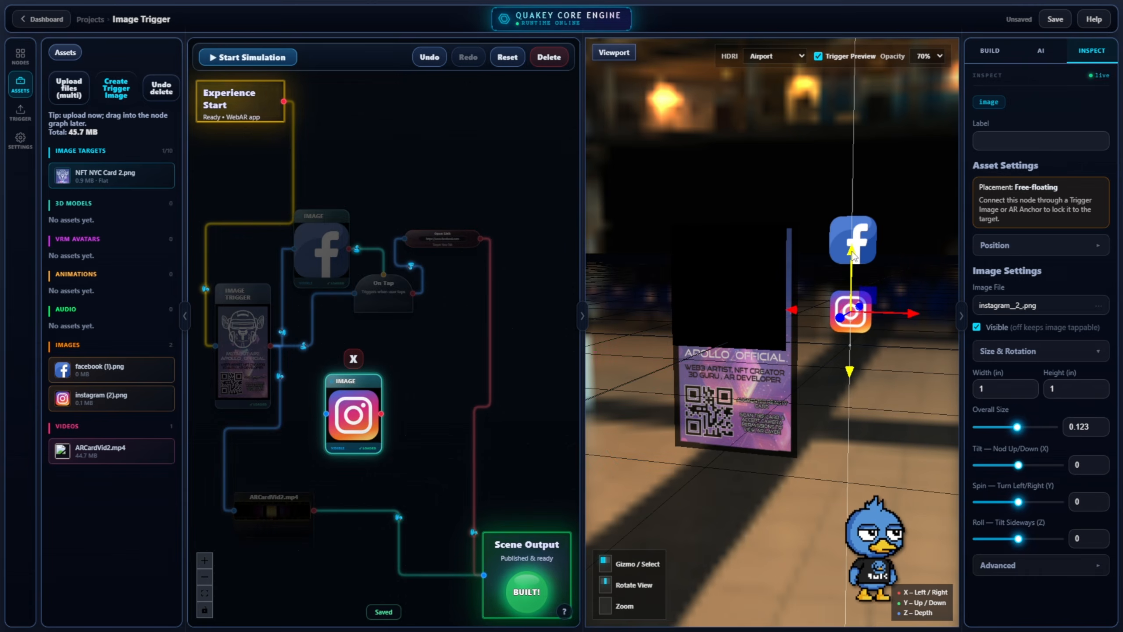
left_click(324, 248)
left_click(352, 410)
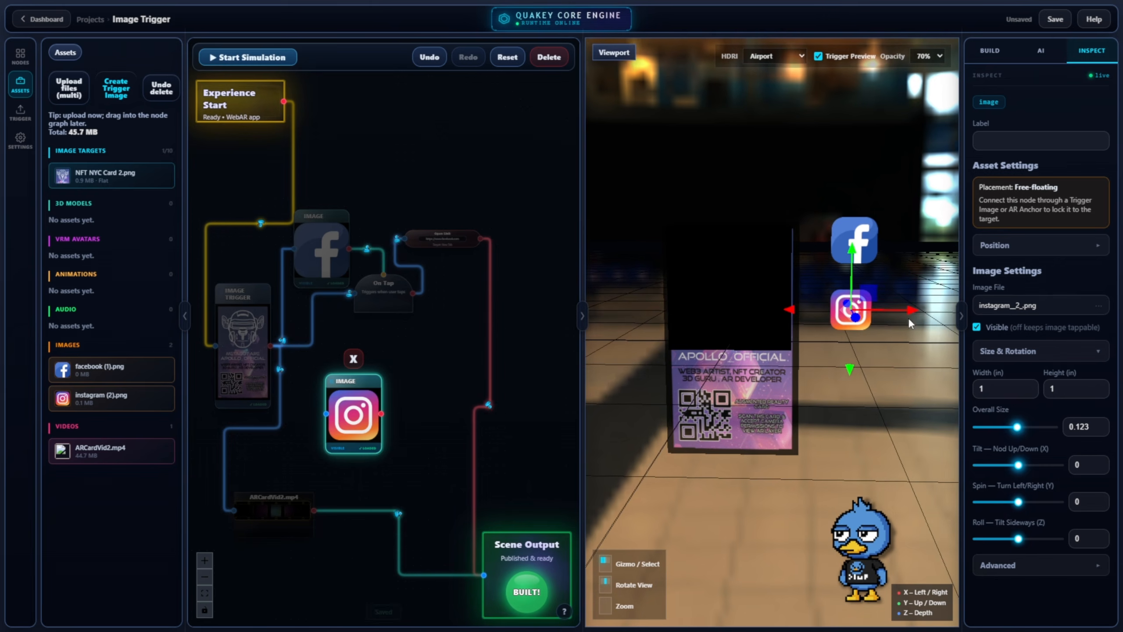
left_click(1100, 425)
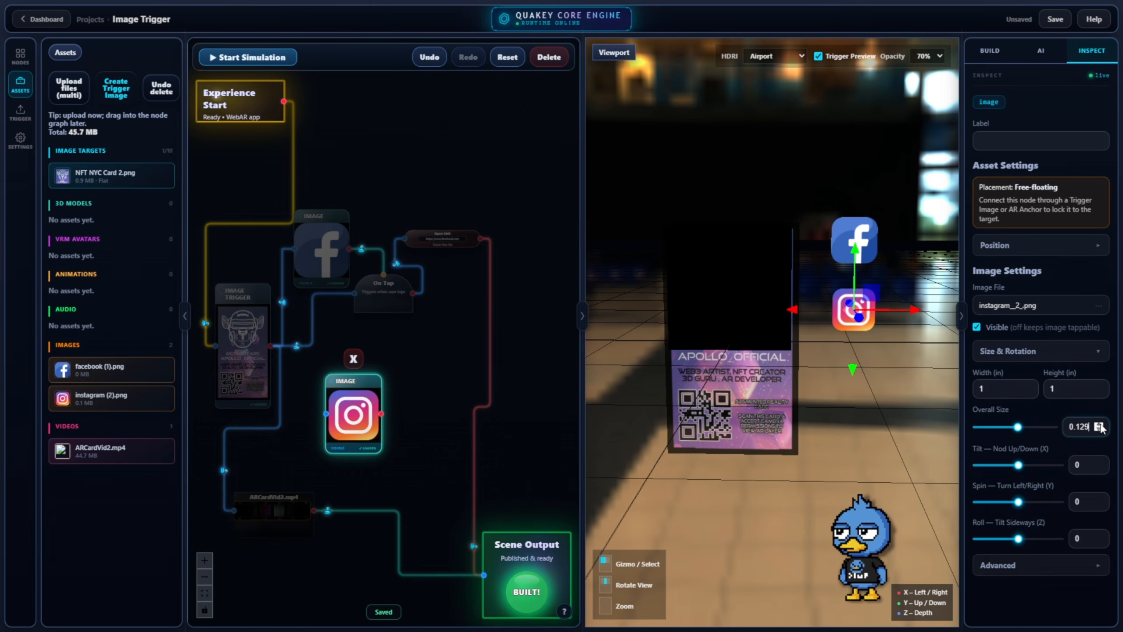
left_click_drag(864, 298, 857, 262)
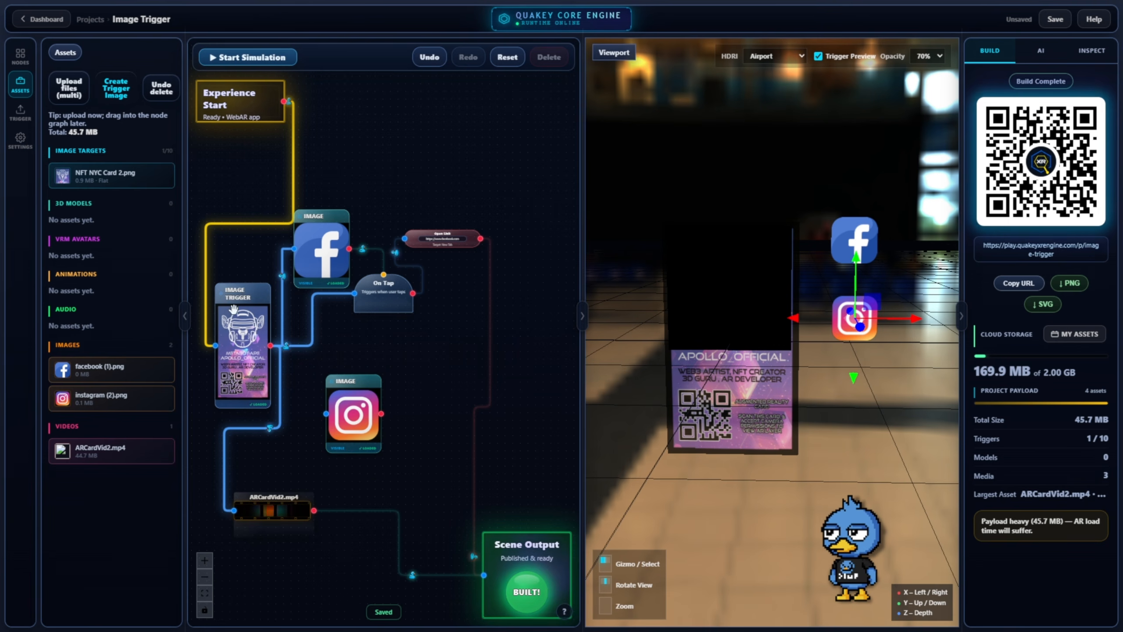
- Connect the Image Trigger to the Instagram image node and to a new On Tap node placed beside it
left_click_drag(273, 349, 326, 415)
left_click_drag(355, 416, 325, 400)
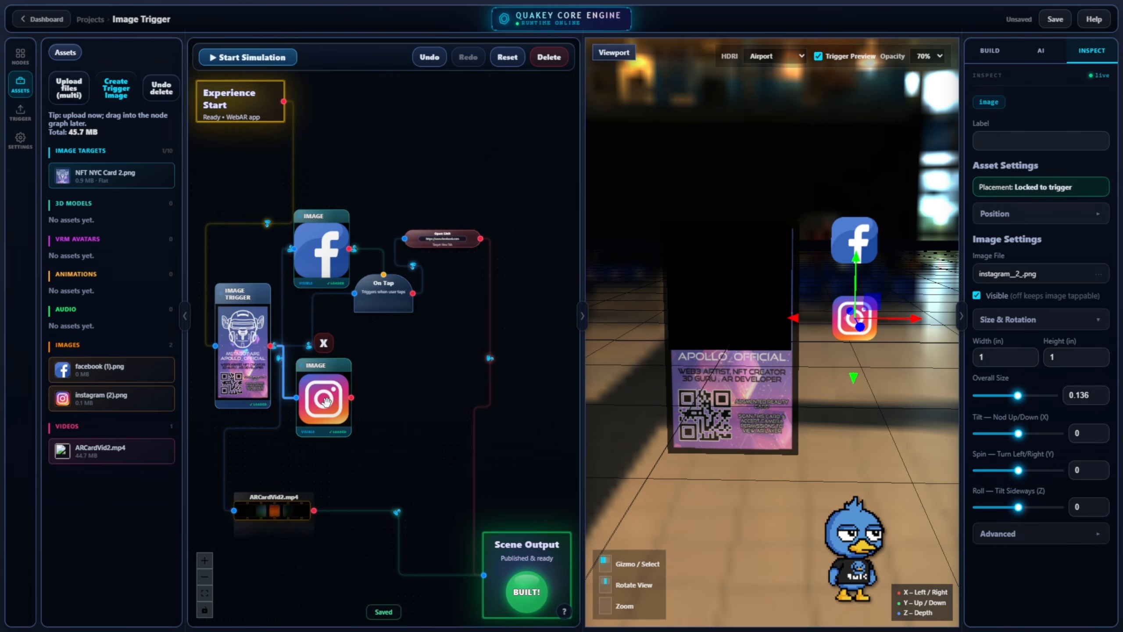
left_click(20, 56)
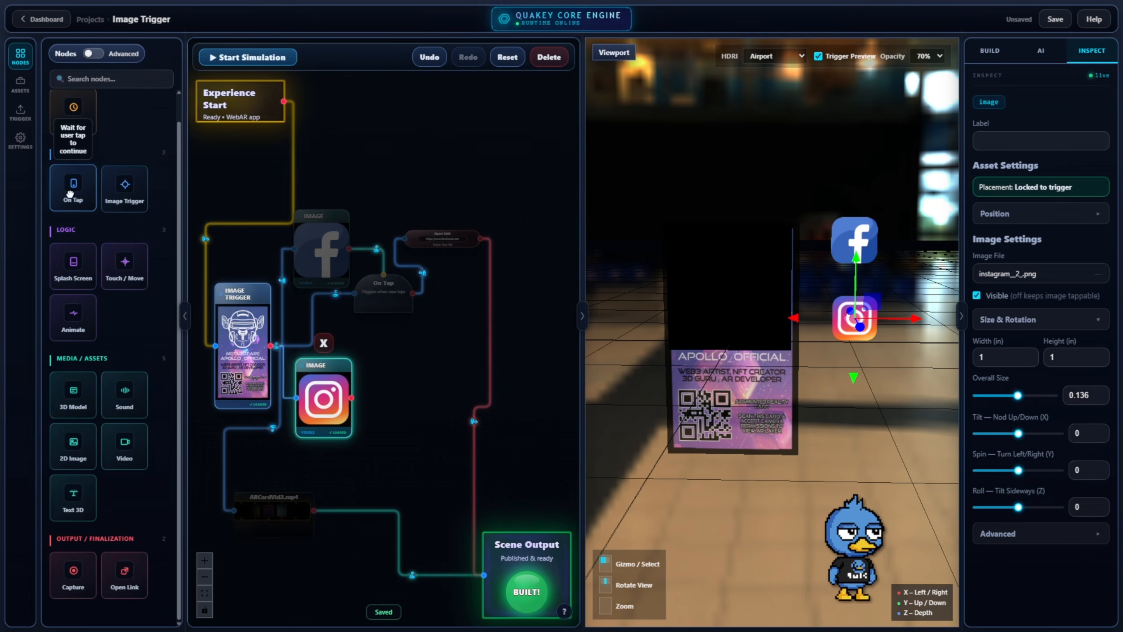
left_click_drag(73, 188, 415, 402)
left_click_drag(269, 345, 350, 352)
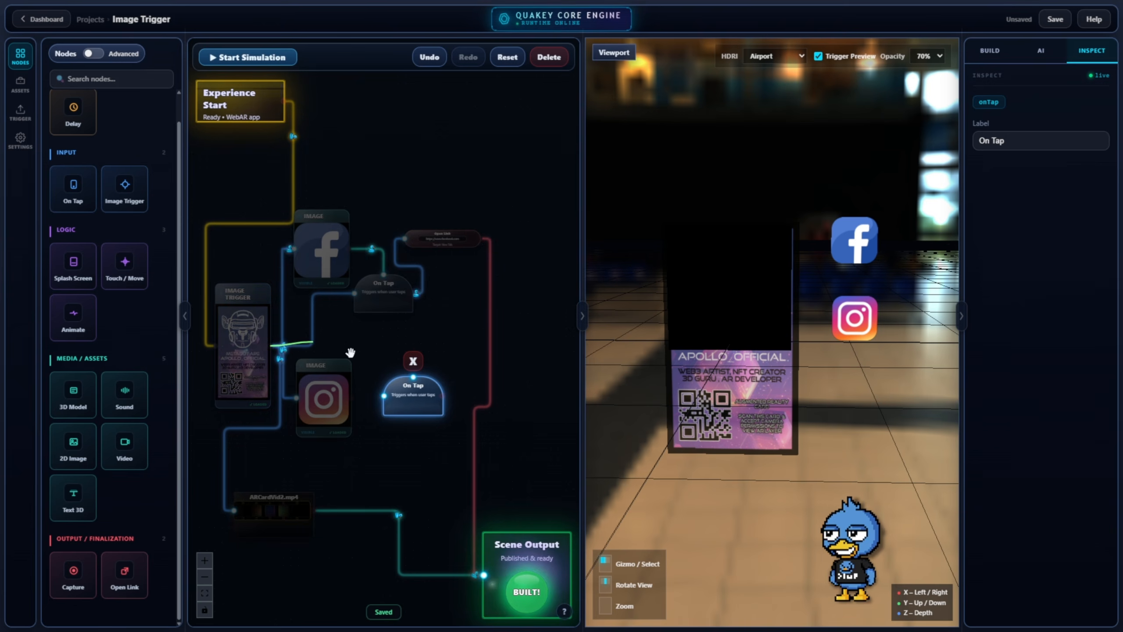
left_click_drag(382, 398, 383, 397)
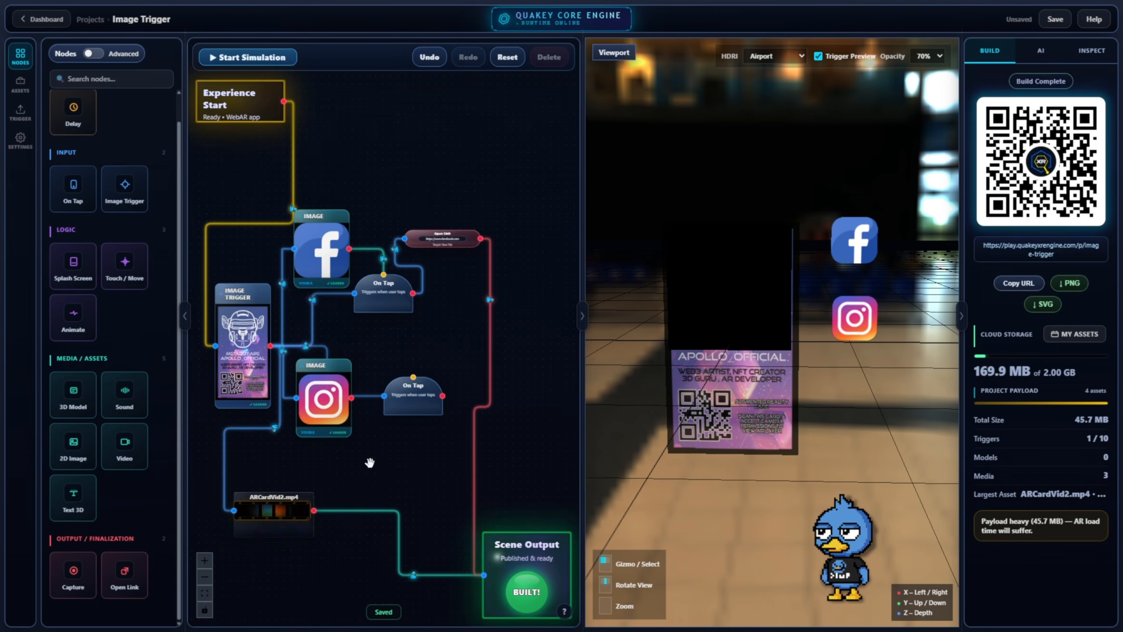
- Connect the Instagram image to the new On Tap's image input, and link On Tap through a new Open Link node to Scene Output
left_click(329, 436)
mouse_move(329, 436)
left_mouse_down()
mouse_move(329, 461)
mouse_move(349, 440)
left_mouse_up()
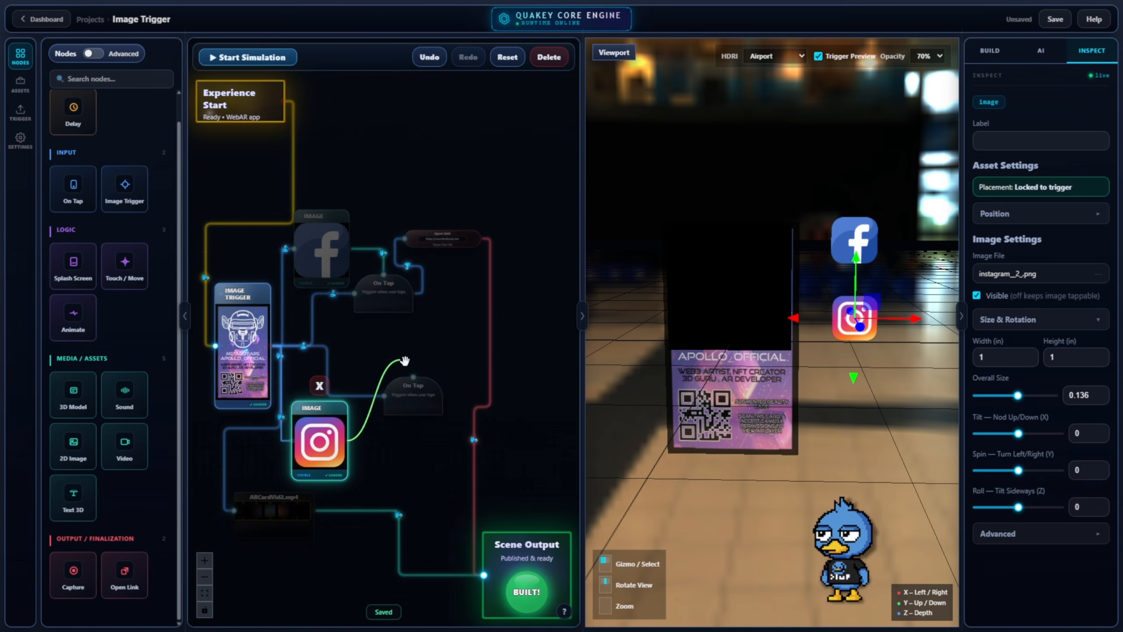
left_click_drag(405, 361, 413, 376)
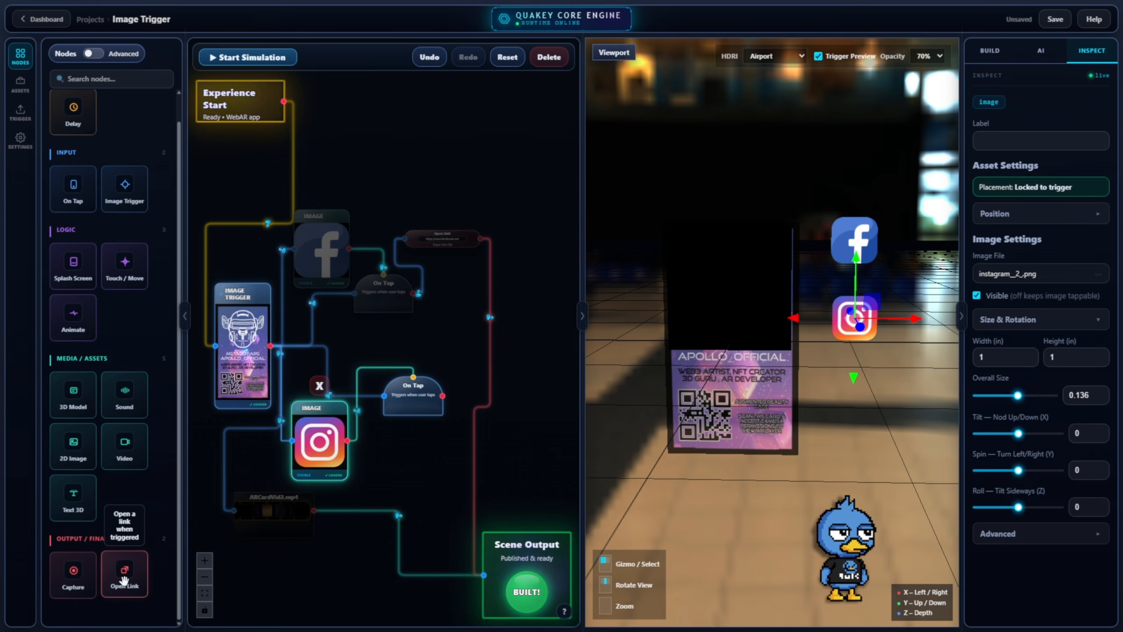
left_click_drag(125, 576, 452, 359)
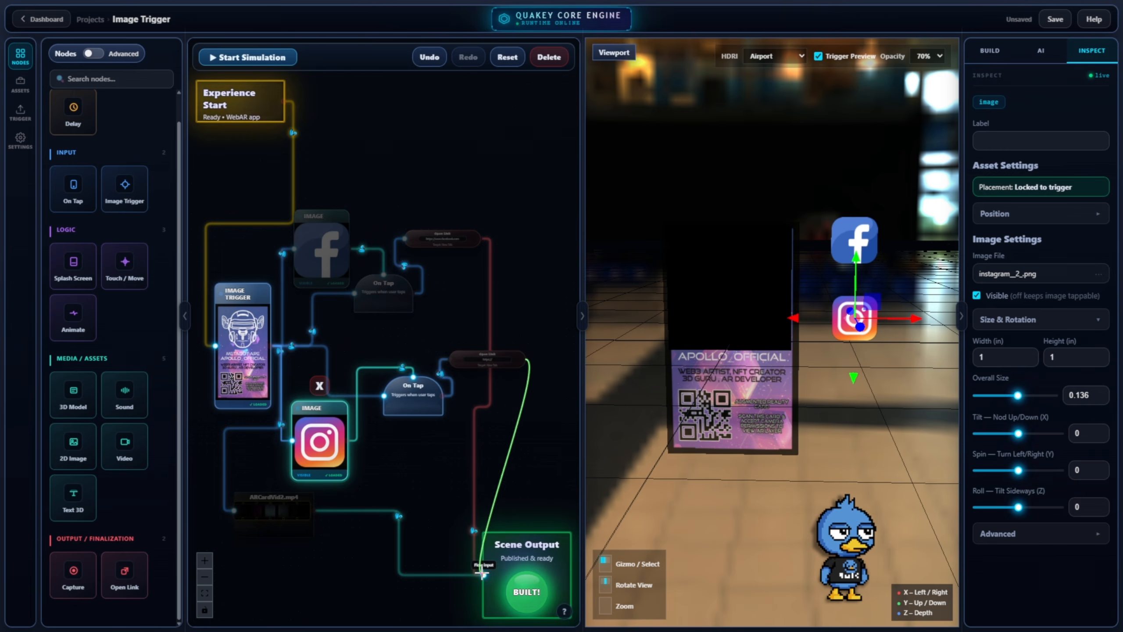
left_click(446, 447)
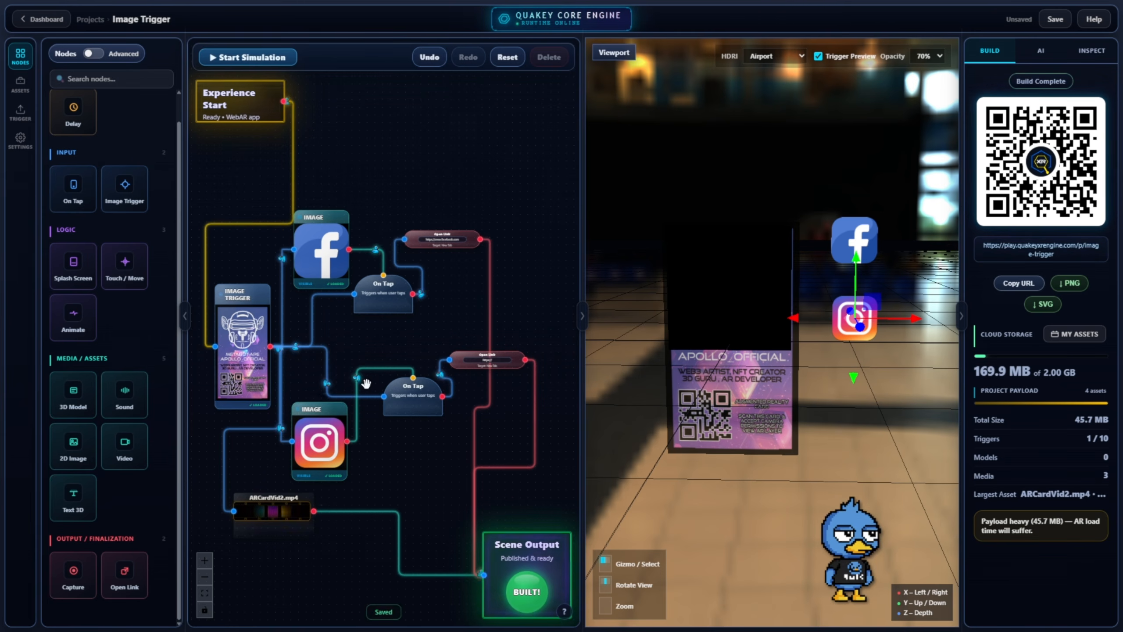
- Rearrange the graph so the Facebook branch sits above the Instagram branch, with the video node below the Image Trigger
left_click(305, 265)
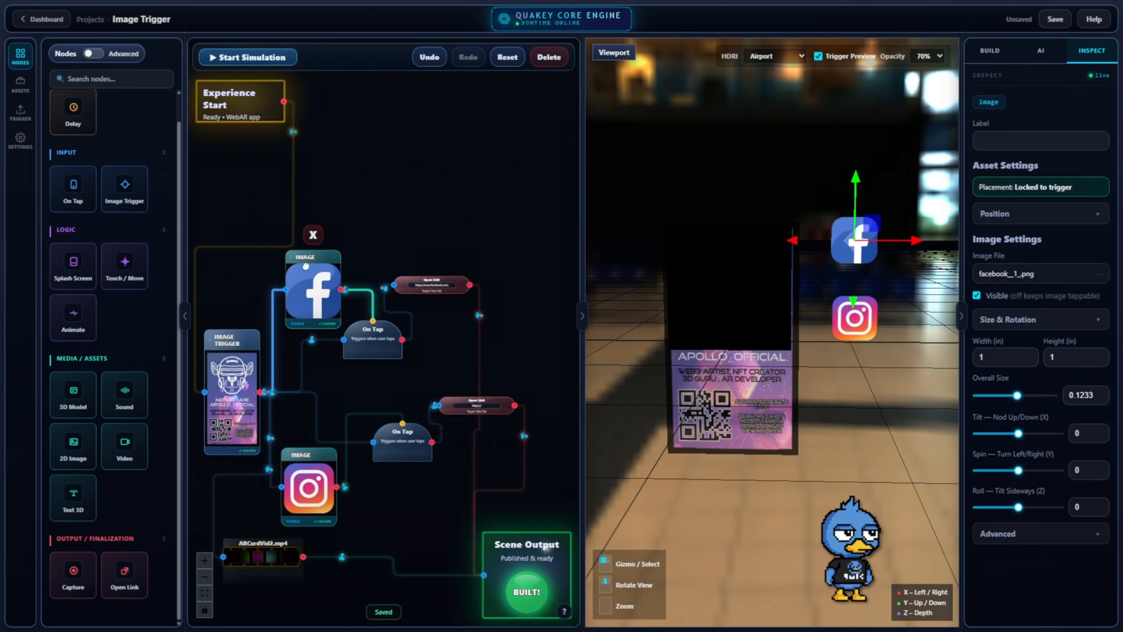
left_click_drag(274, 225, 235, 228)
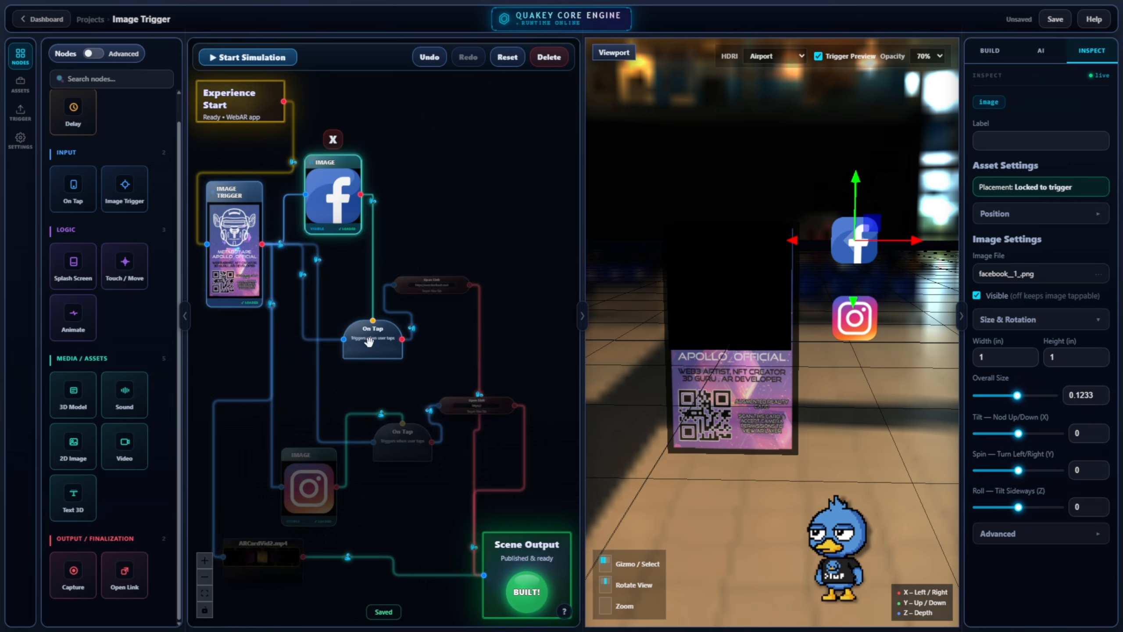
left_click(346, 226)
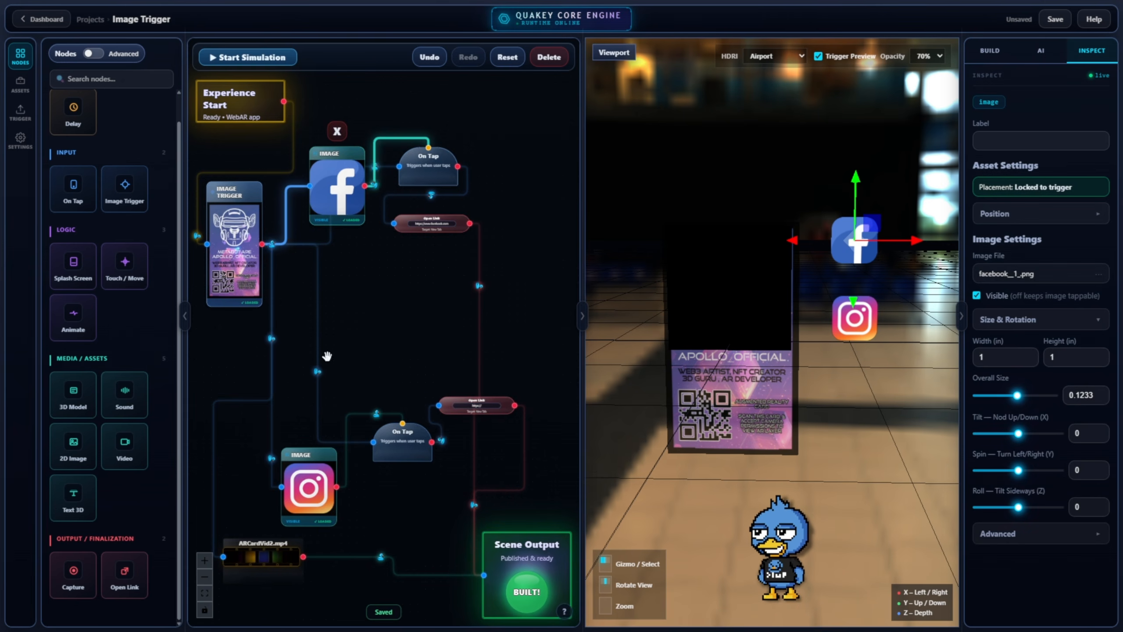
left_click_drag(313, 491, 337, 296)
left_click(268, 393)
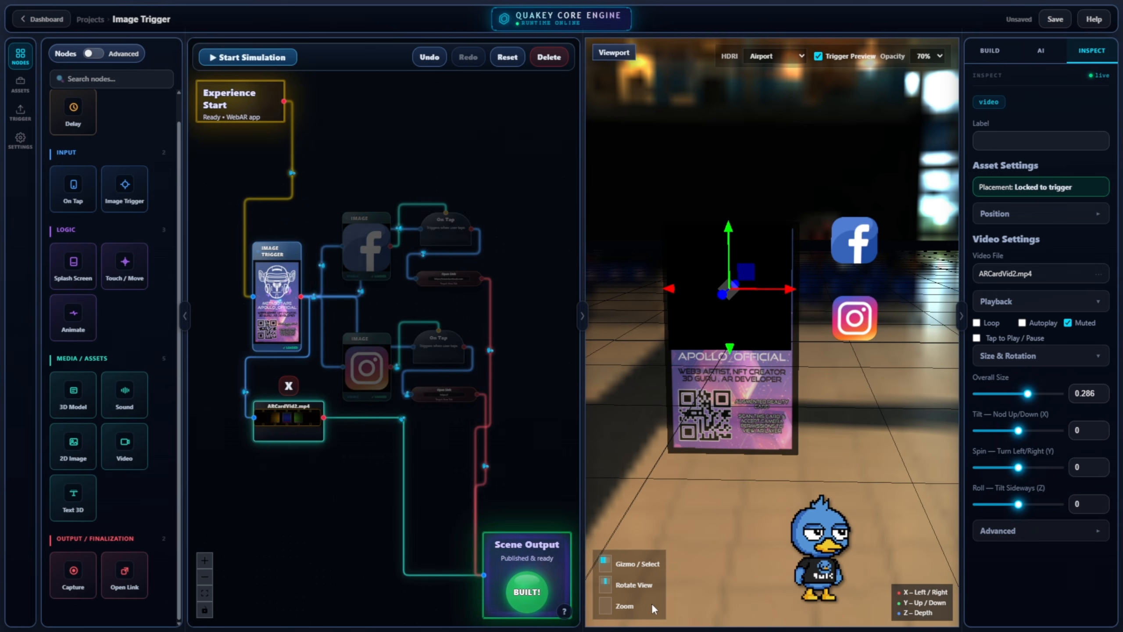
left_click(397, 143)
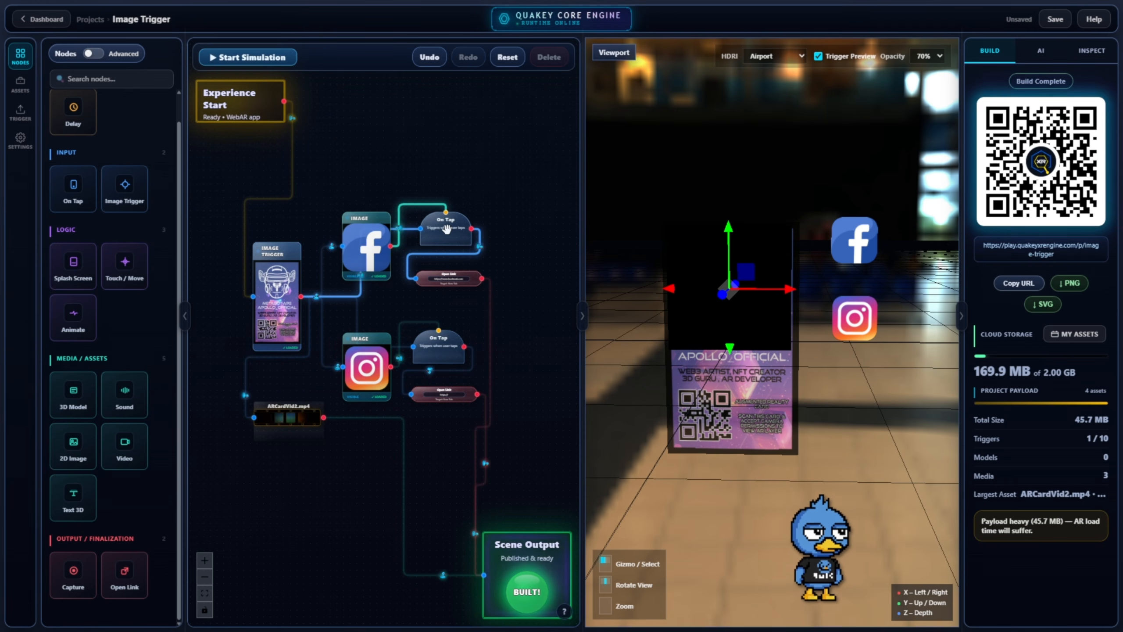
- Set the Instagram branch's Open Link URL to the Instagram web address and rebuild the project
left_click(444, 391)
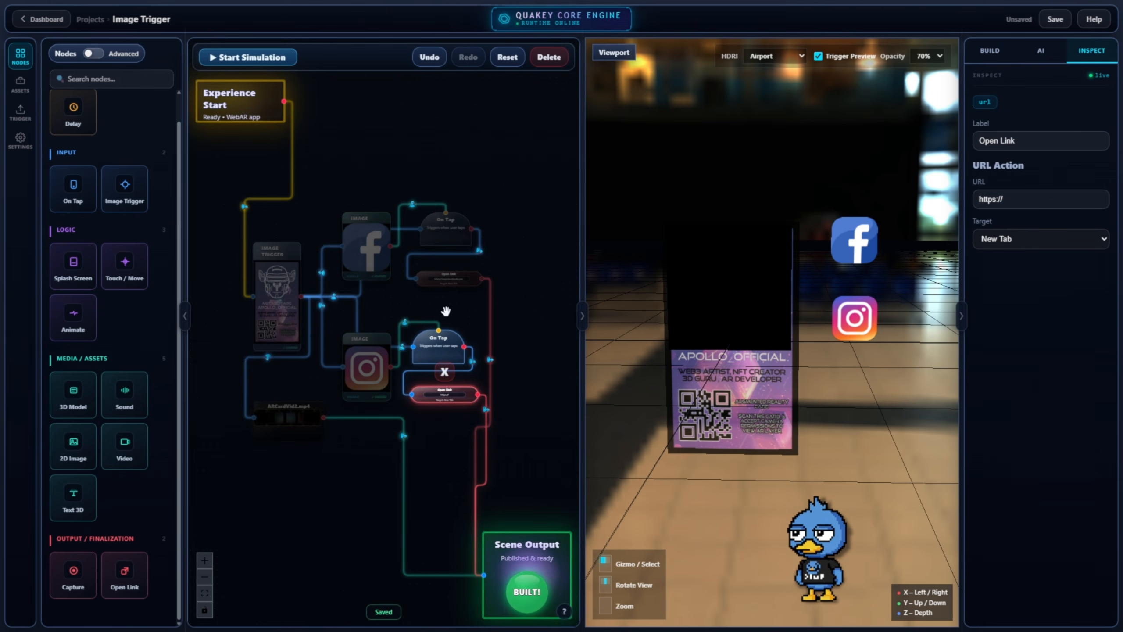
left_click(537, 404)
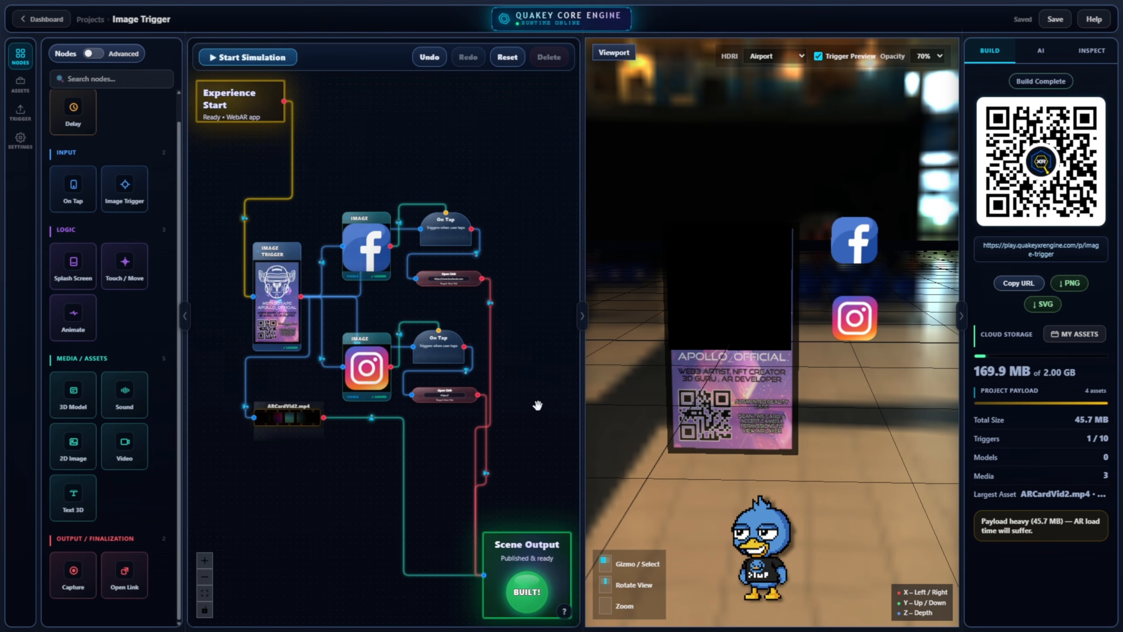
left_click(455, 393)
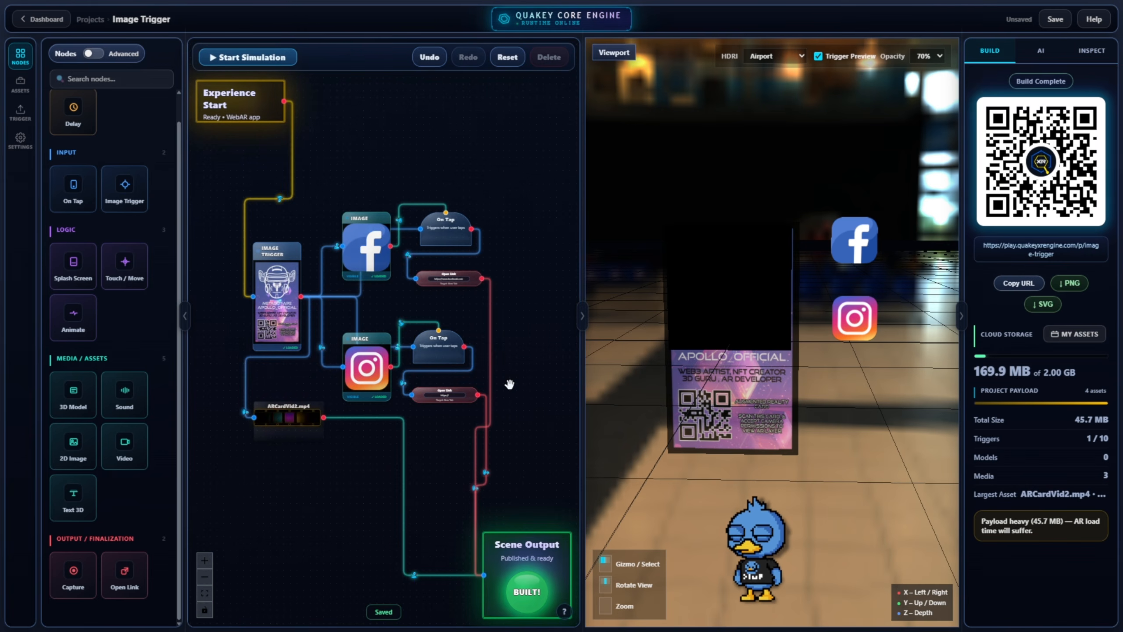
left_click(527, 595)
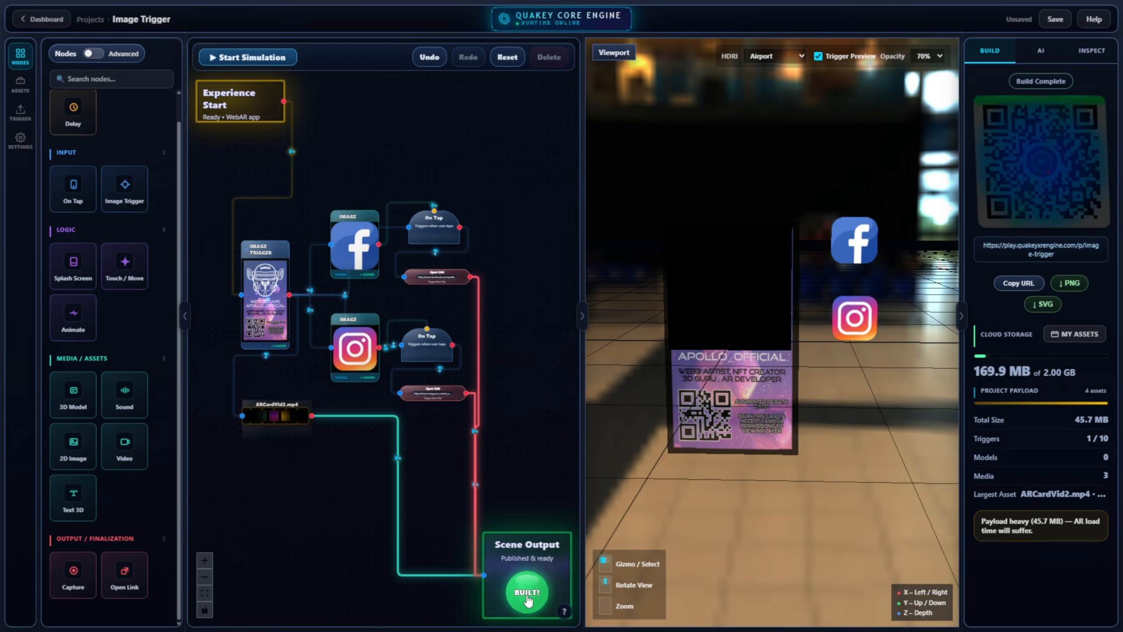